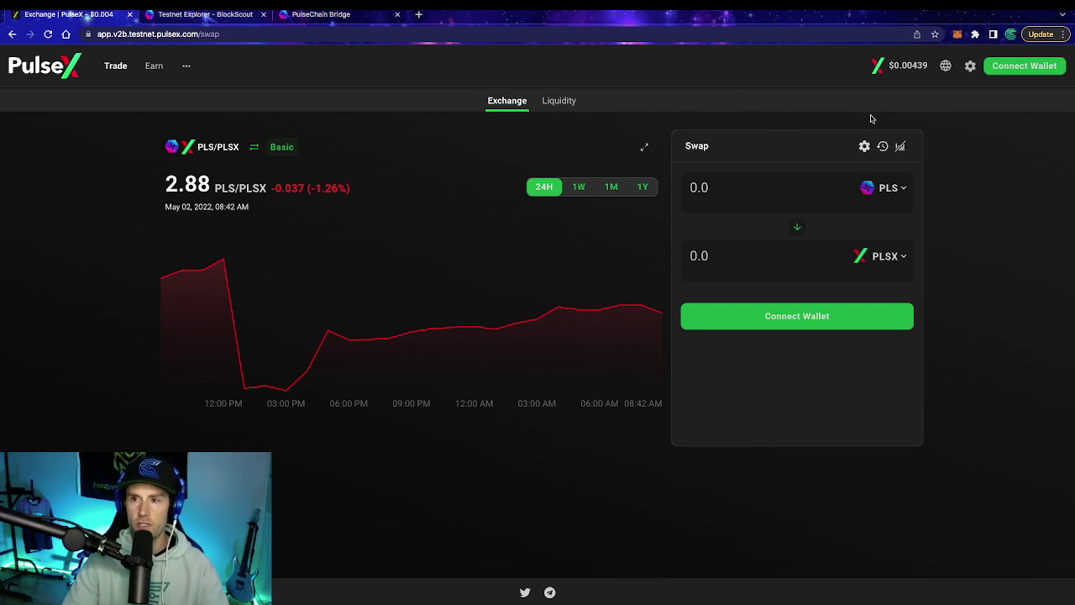
- Review the selectable swap tokens and the custom tokens under token management, then return to the swap form
{"action": "left_click", "coordinate": [886, 189]}
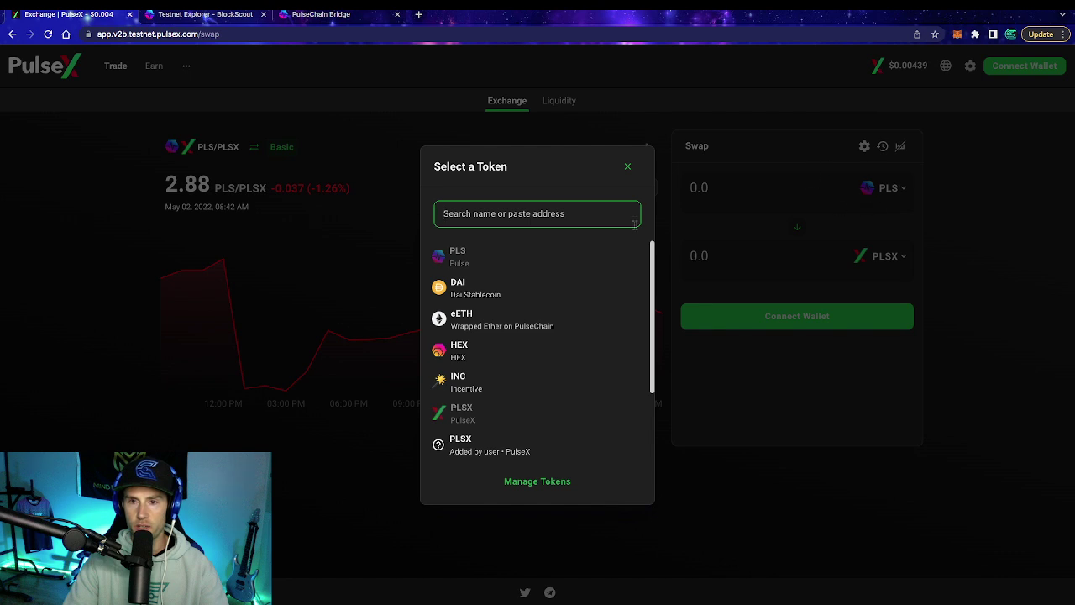
{"action": "left_click", "coordinate": [627, 166]}
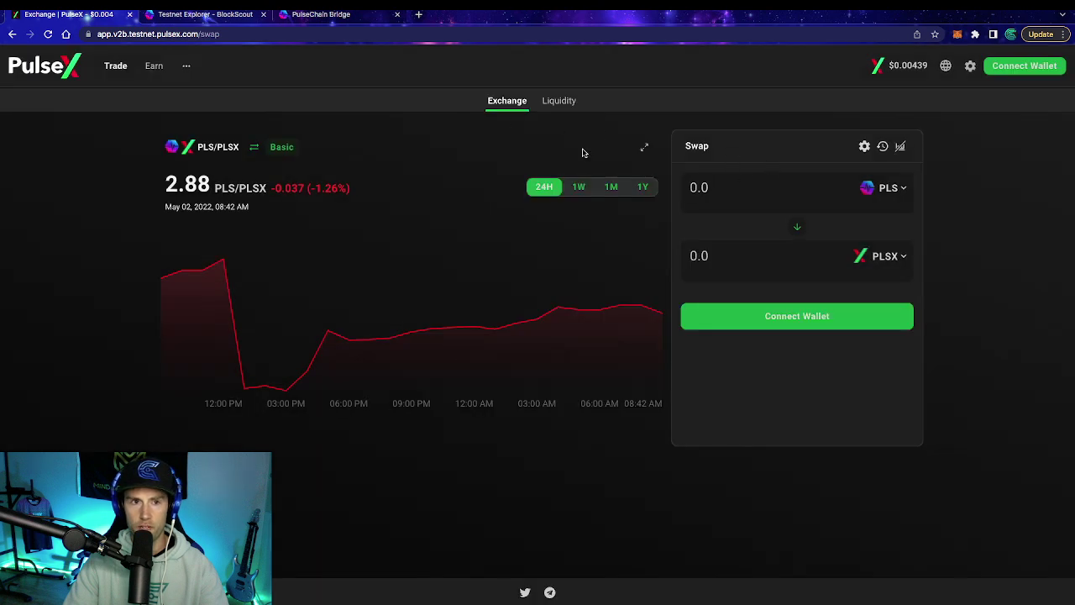
{"action": "left_click", "coordinate": [887, 188]}
{"action": "scroll", "coordinate": [541, 437], "scroll_direction": "down", "scroll_amount": 3}
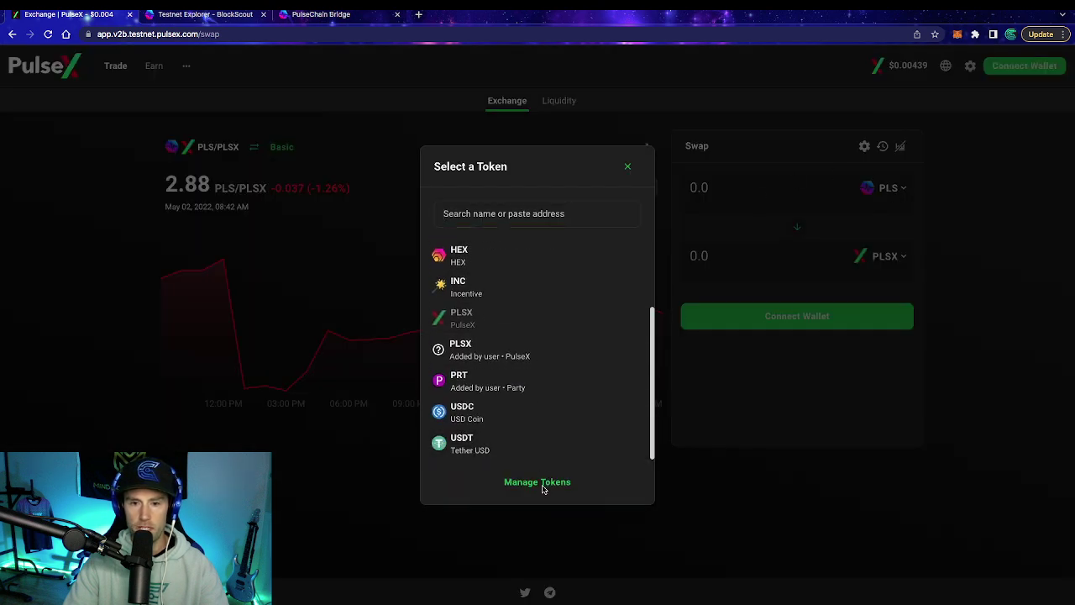
{"action": "left_click", "coordinate": [542, 485]}
{"action": "left_click", "coordinate": [592, 294]}
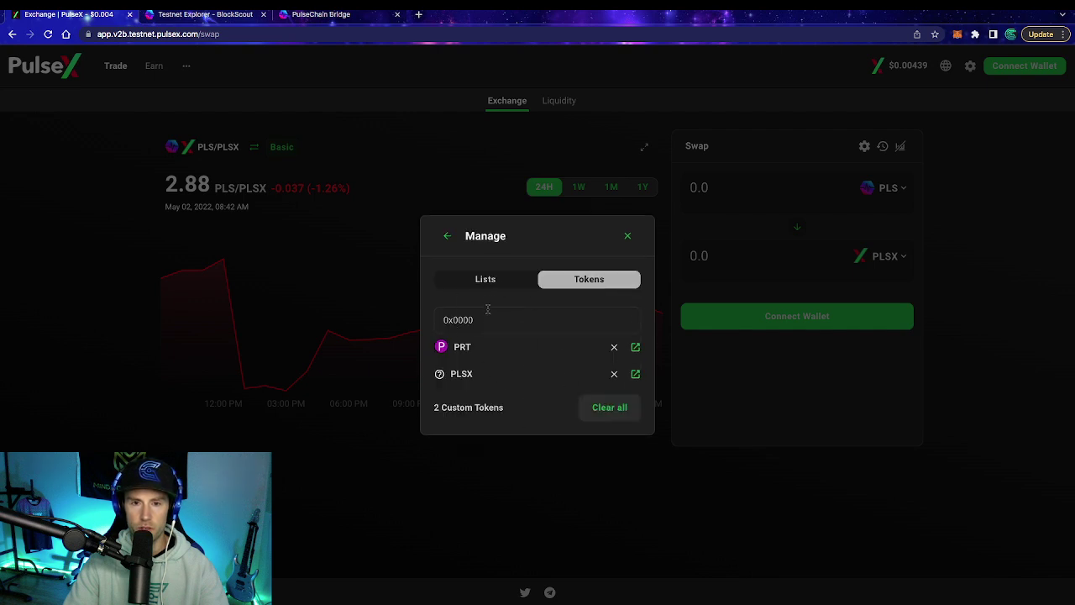
{"action": "left_click", "coordinate": [447, 238]}
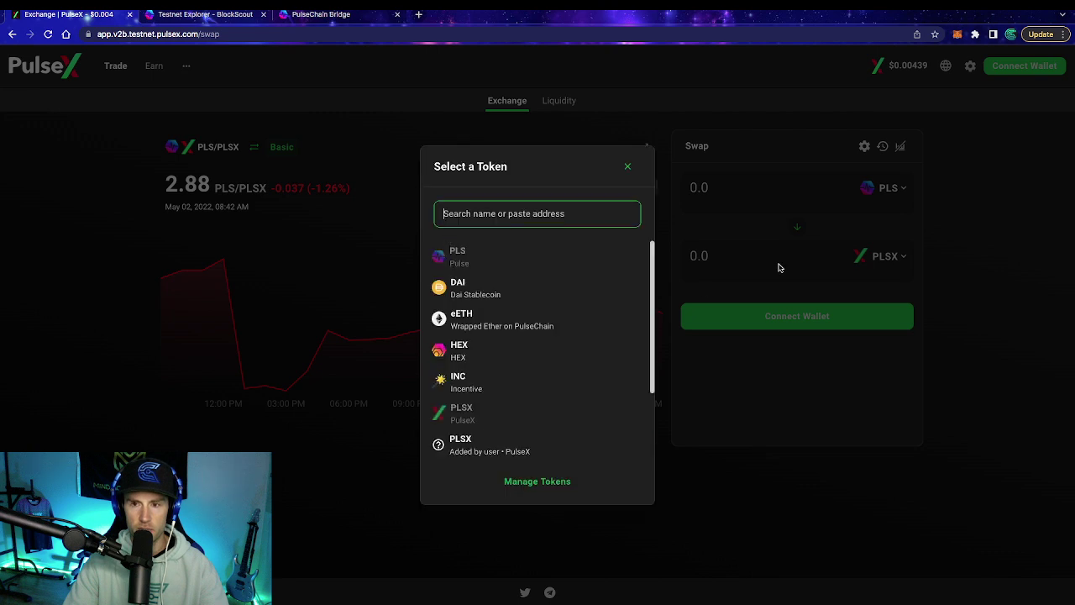
{"action": "left_click", "coordinate": [632, 168]}
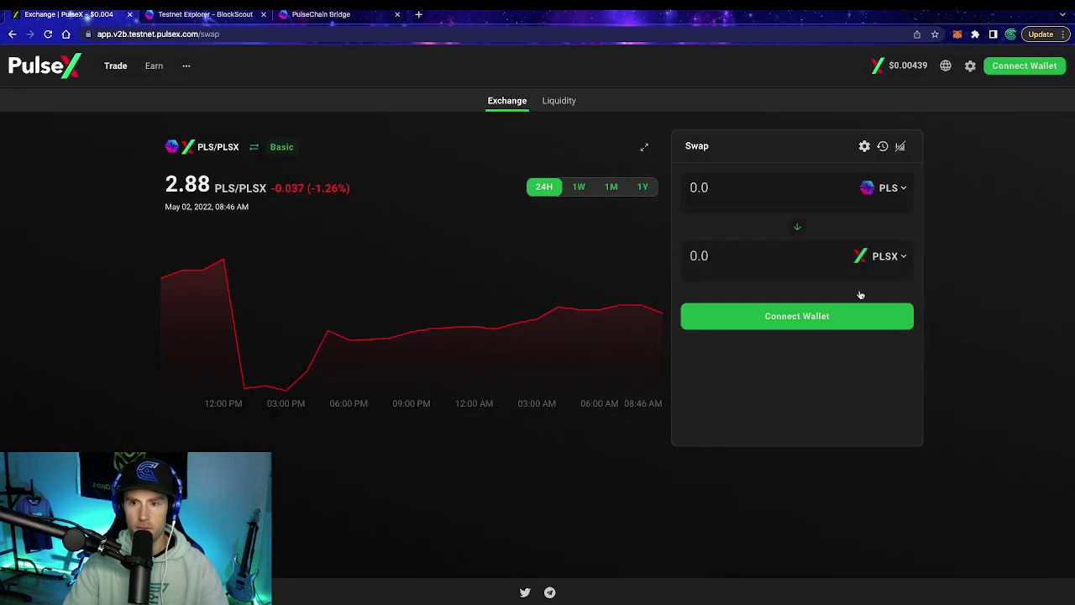
- Try to connect the MetaMask wallet to the exchange from the swap page
{"action": "left_click", "coordinate": [1013, 74]}
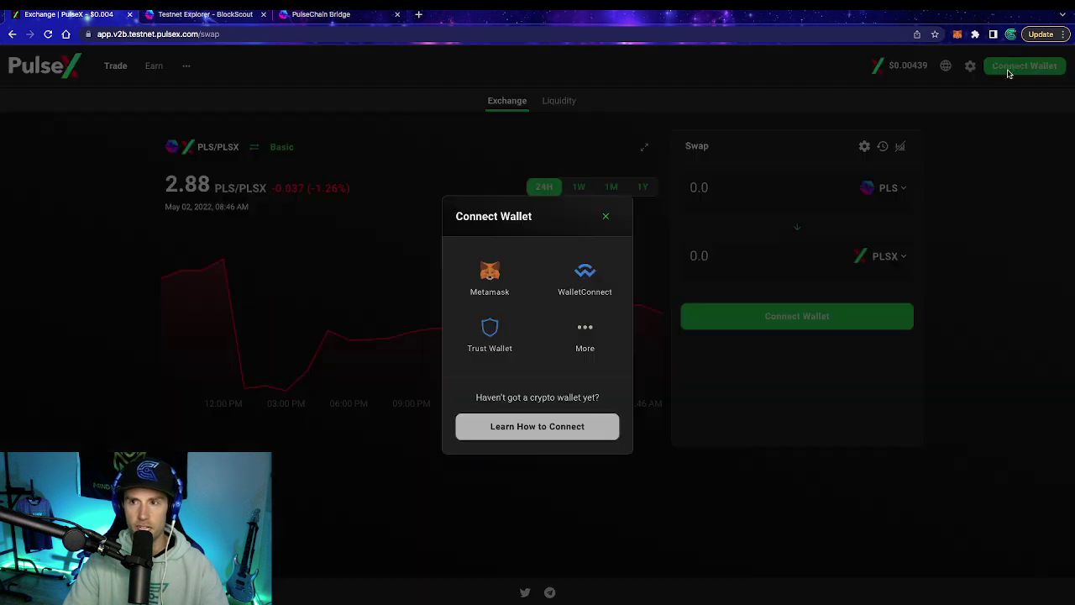
{"action": "left_click", "coordinate": [478, 290]}
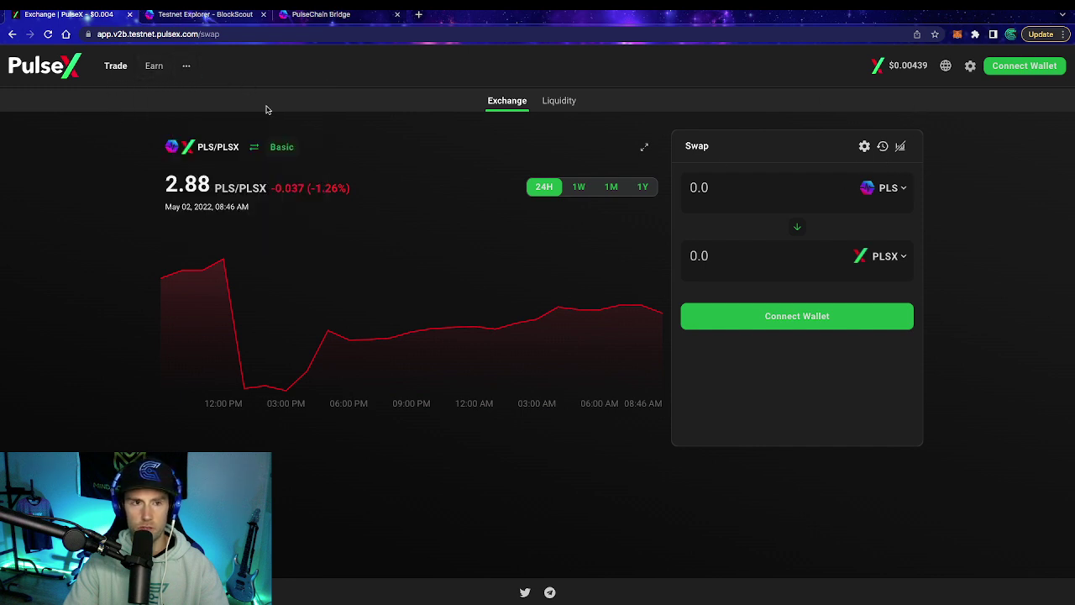
- Open the PulseX info page and examine its liquidity and volume charts and the top tokens table
{"action": "mouse_move", "coordinate": [185, 67]}
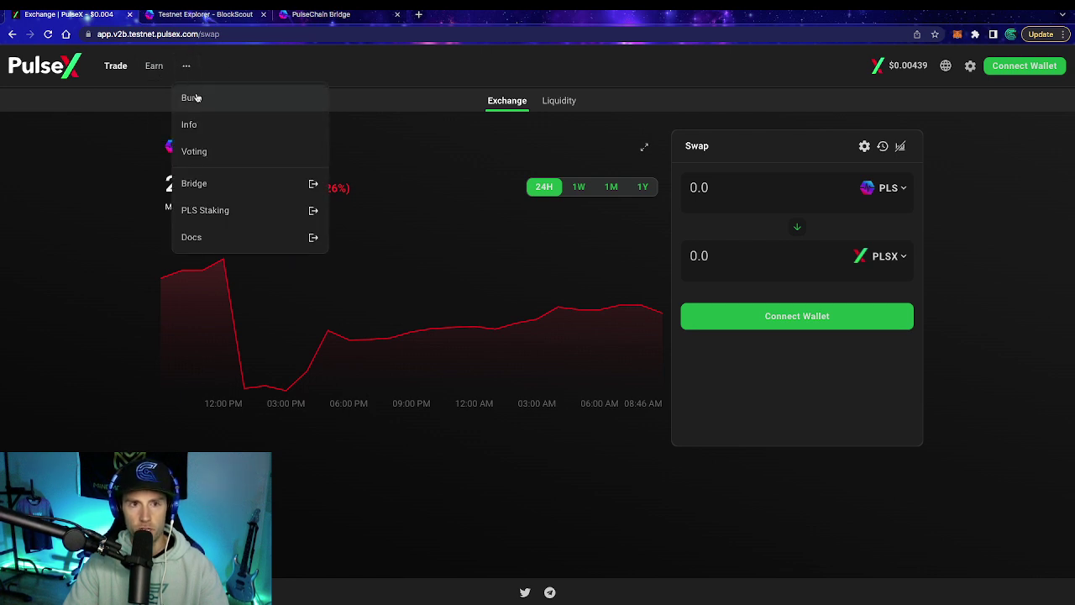
{"action": "left_click", "coordinate": [193, 124]}
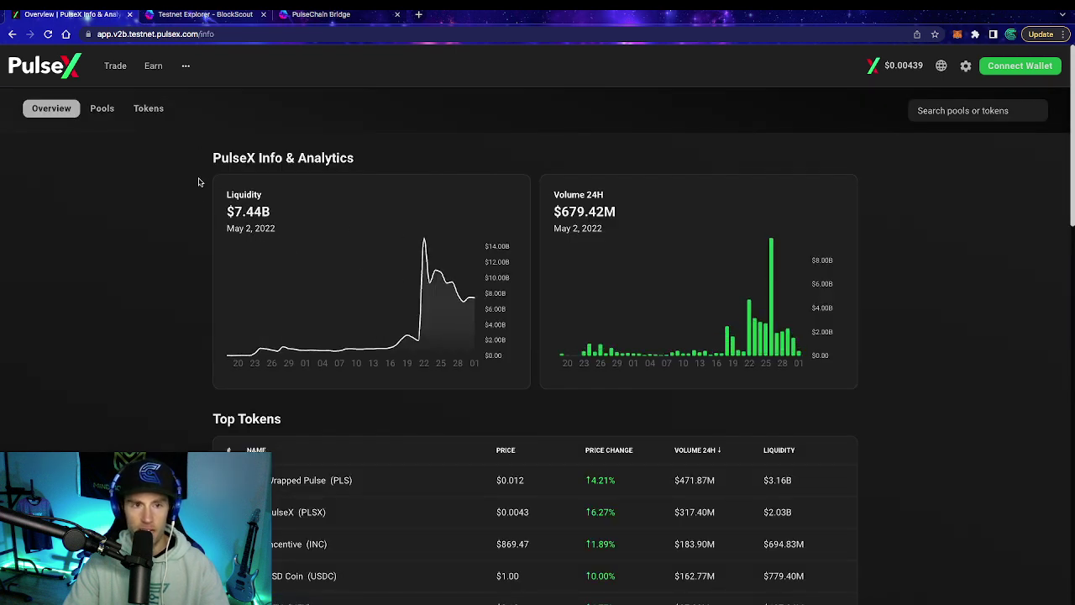
{"action": "scroll", "coordinate": [227, 277], "scroll_direction": "down", "scroll_amount": 1}
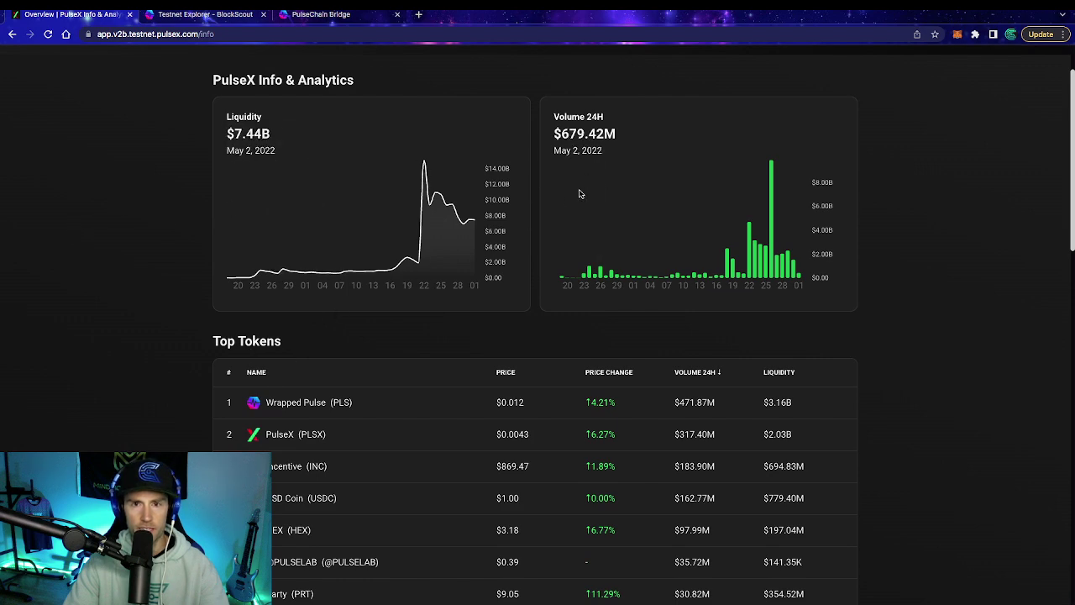
{"action": "scroll", "coordinate": [251, 244], "scroll_direction": "down", "scroll_amount": 1}
{"action": "scroll", "coordinate": [252, 244], "scroll_direction": "up", "scroll_amount": 2}
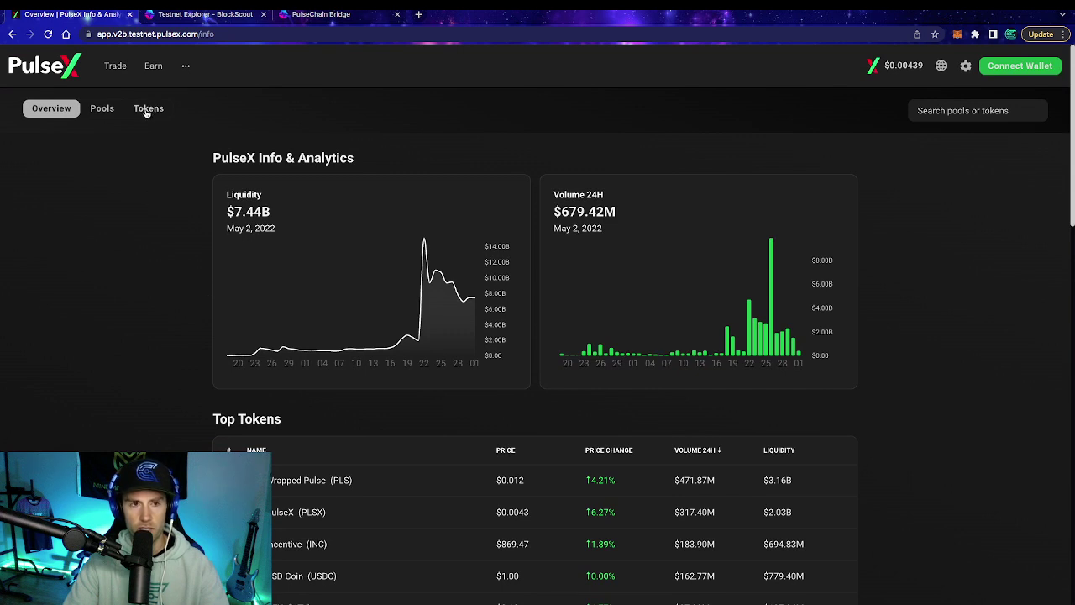
{"action": "scroll", "coordinate": [277, 336], "scroll_direction": "down", "scroll_amount": 2}
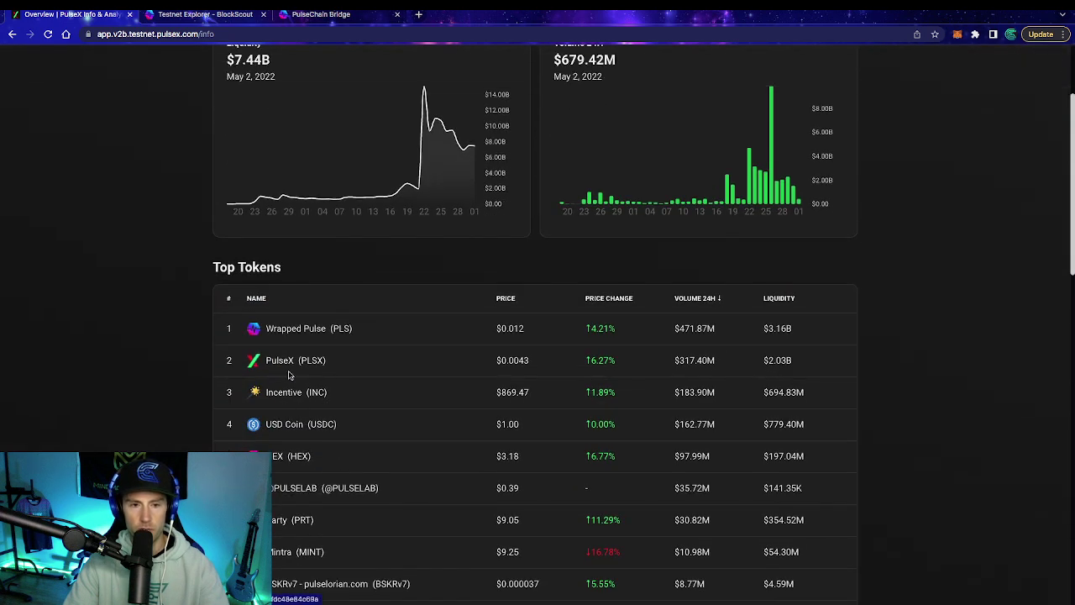
{"action": "scroll", "coordinate": [334, 507], "scroll_direction": "up", "scroll_amount": 2}
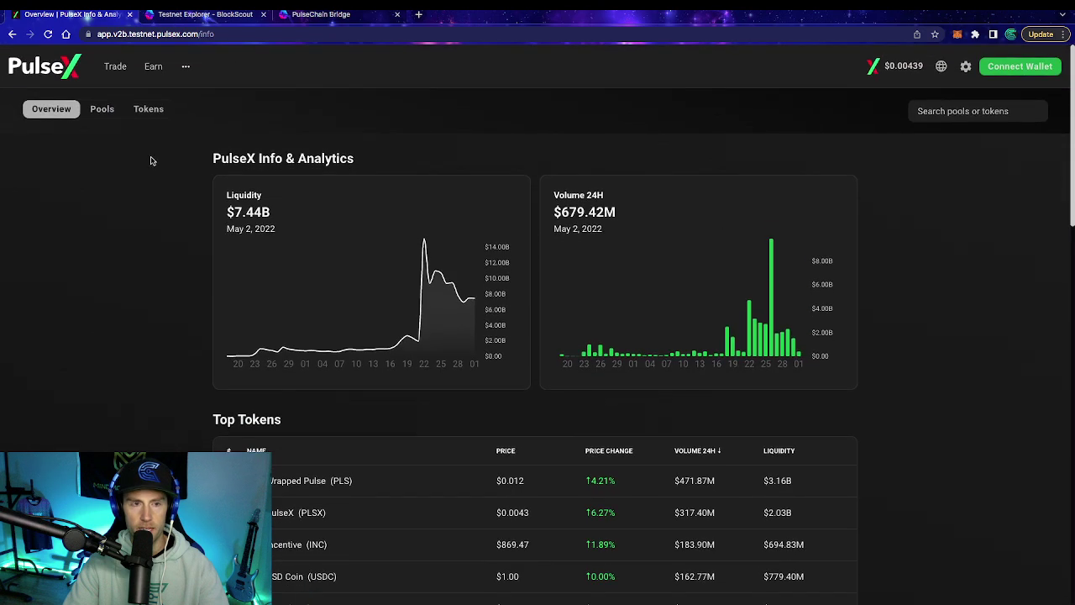
- Show the full tokens list and open the details page of Mintra (MINT)
{"action": "left_click", "coordinate": [150, 109]}
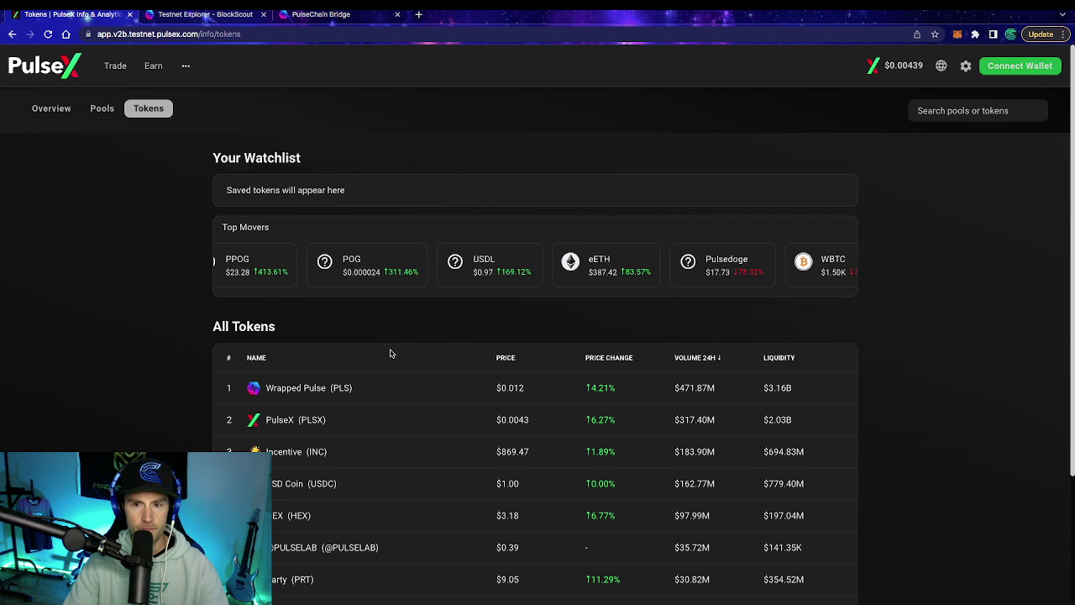
{"action": "scroll", "coordinate": [388, 353], "scroll_direction": "down", "scroll_amount": 1}
{"action": "scroll", "coordinate": [264, 355], "scroll_direction": "down", "scroll_amount": 1}
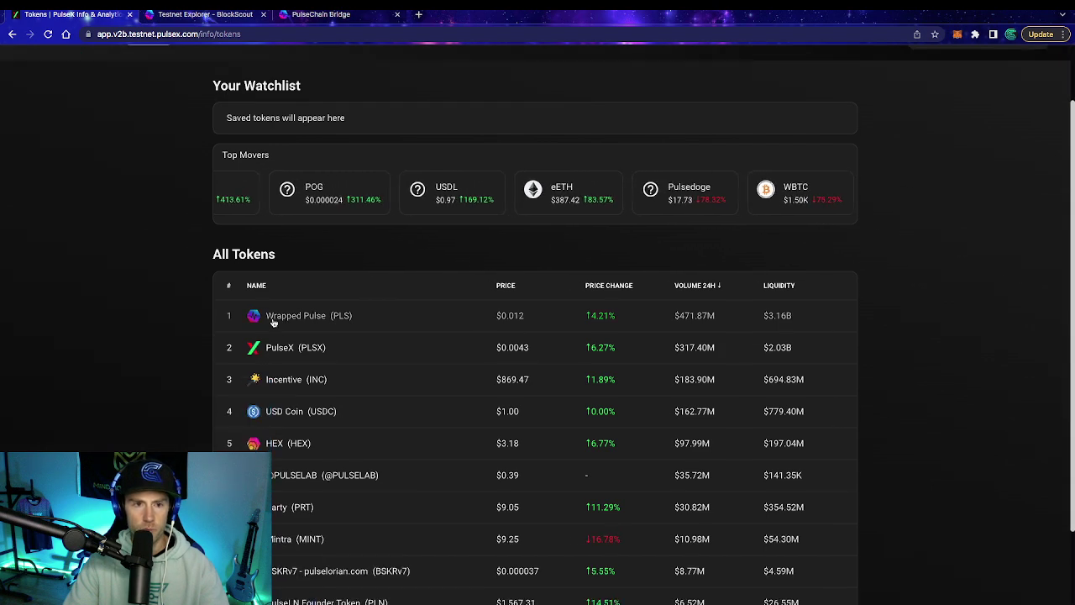
{"action": "scroll", "coordinate": [294, 350], "scroll_direction": "down", "scroll_amount": 2}
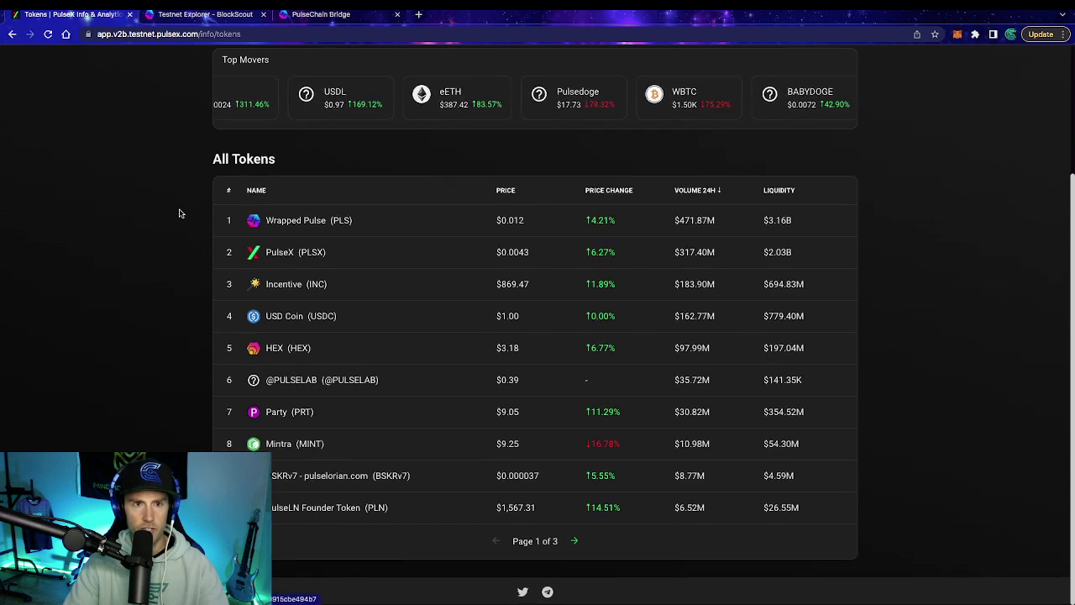
{"action": "left_click", "coordinate": [292, 449]}
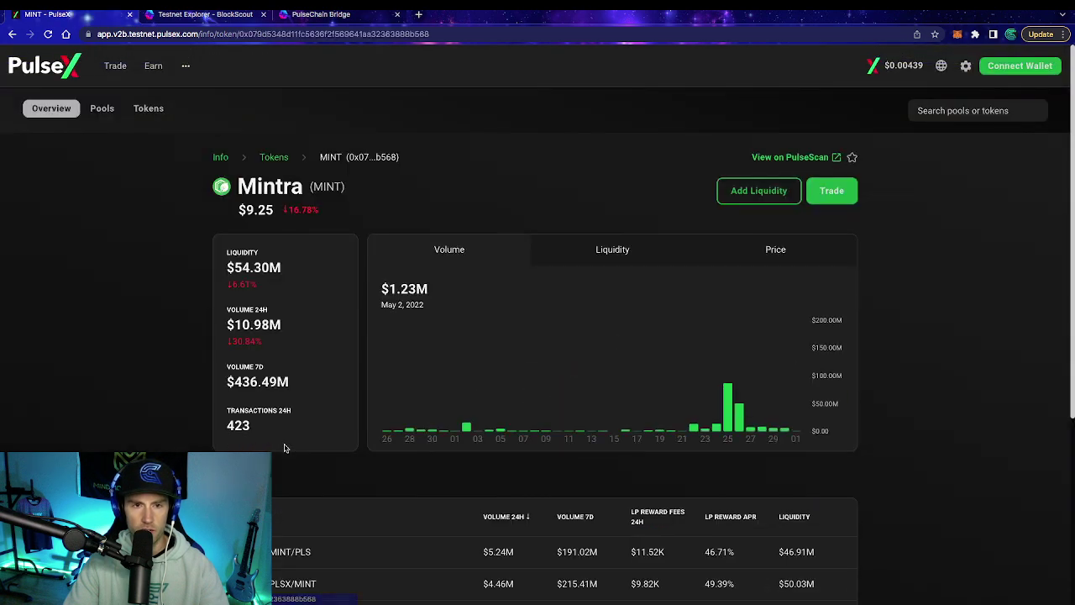
- Try to connect MetaMask from the Mintra token page
{"action": "left_click", "coordinate": [1046, 64]}
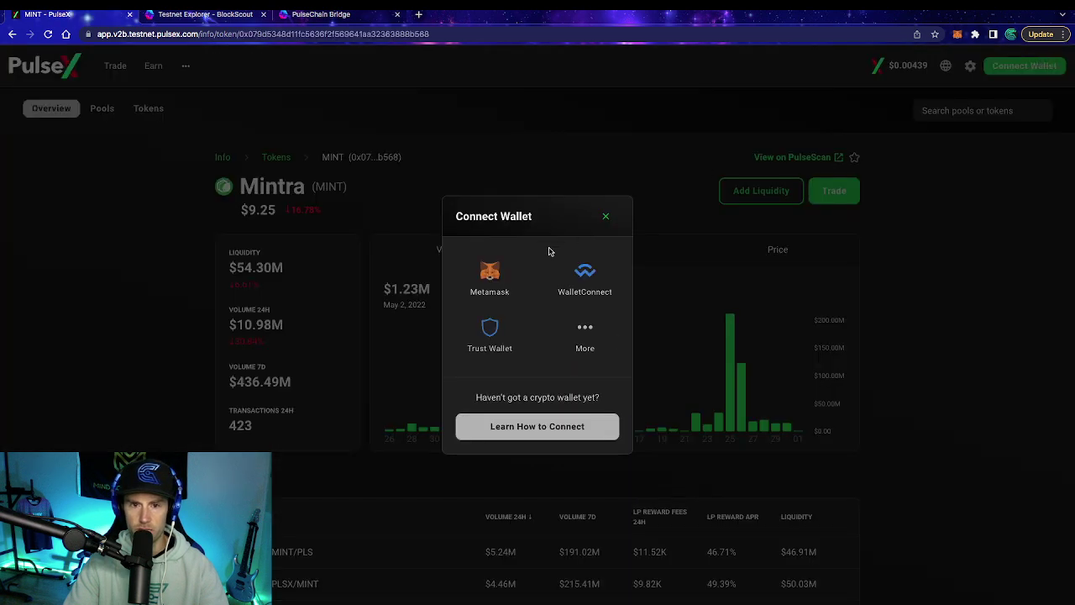
{"action": "left_click", "coordinate": [476, 284]}
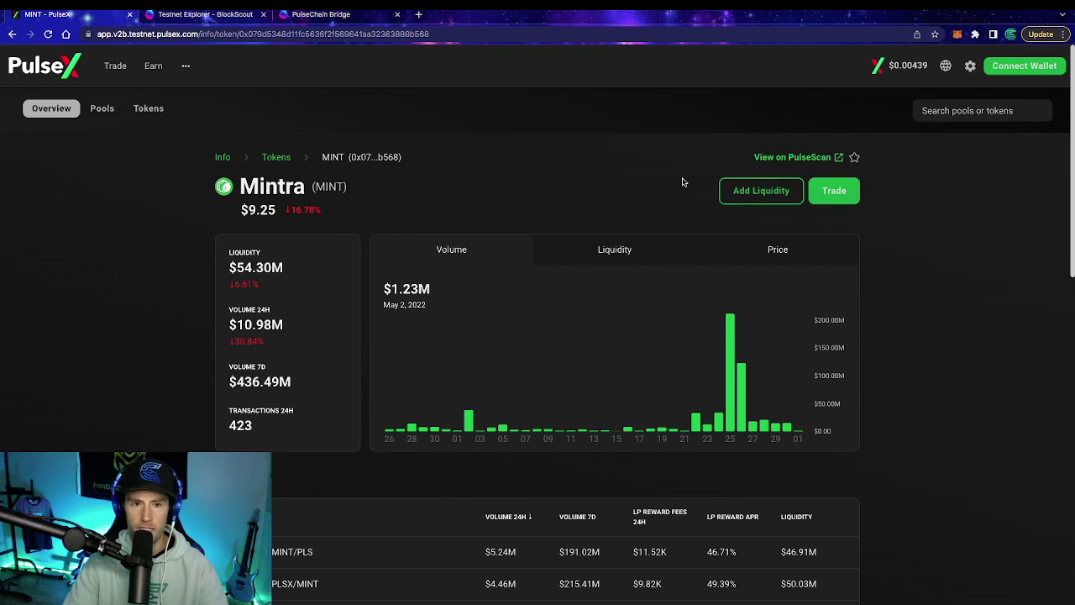
- View the Mintra token on PulseScan and copy its contract address to the clipboard
{"action": "scroll", "coordinate": [420, 235], "scroll_direction": "down", "scroll_amount": 1}
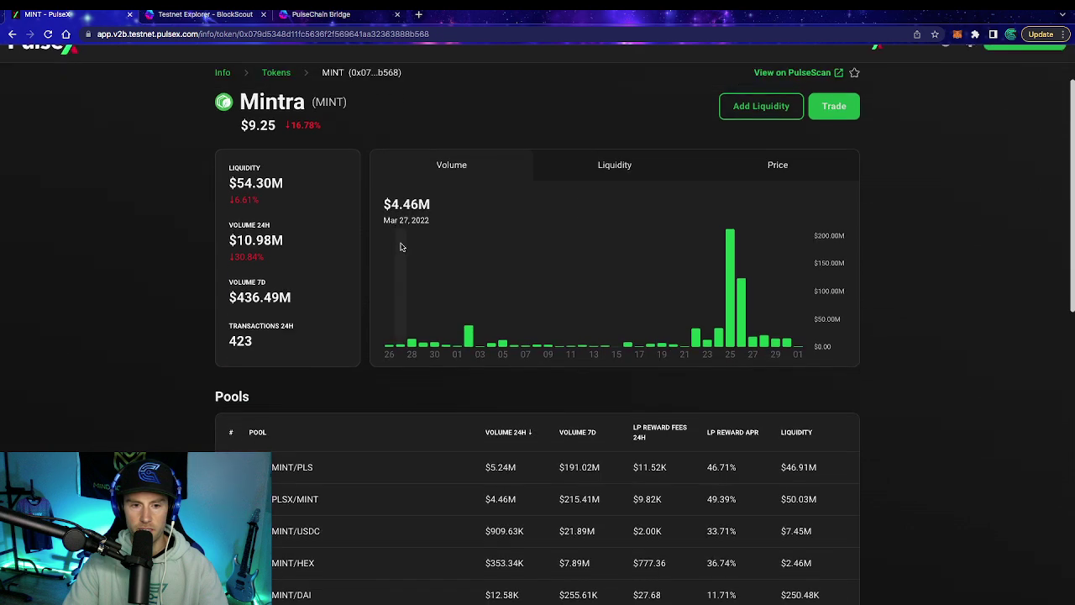
{"action": "scroll", "coordinate": [412, 272], "scroll_direction": "up", "scroll_amount": 1}
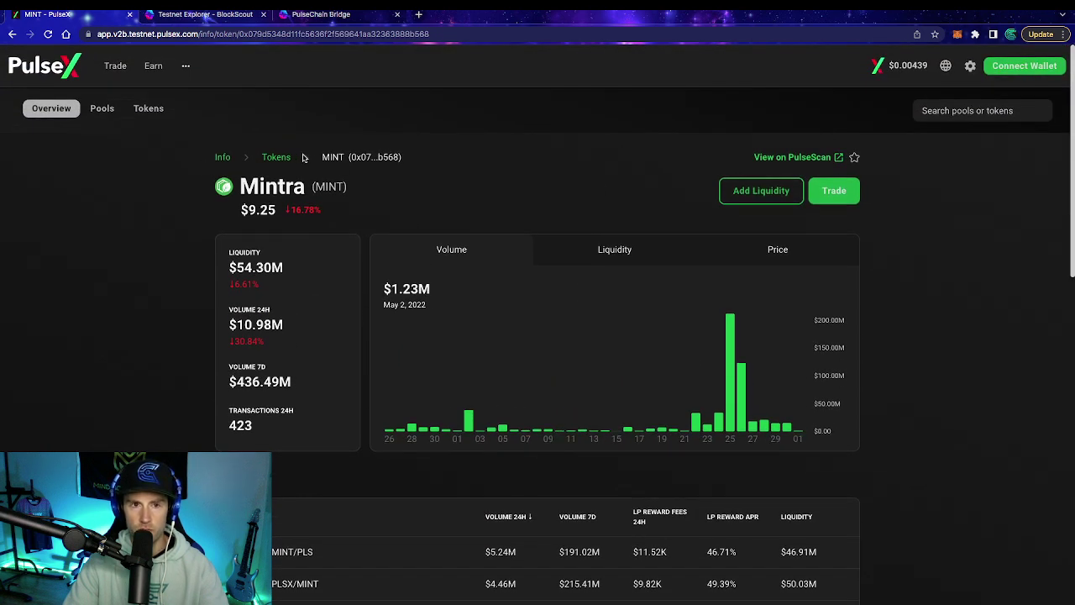
{"action": "left_click", "coordinate": [801, 161]}
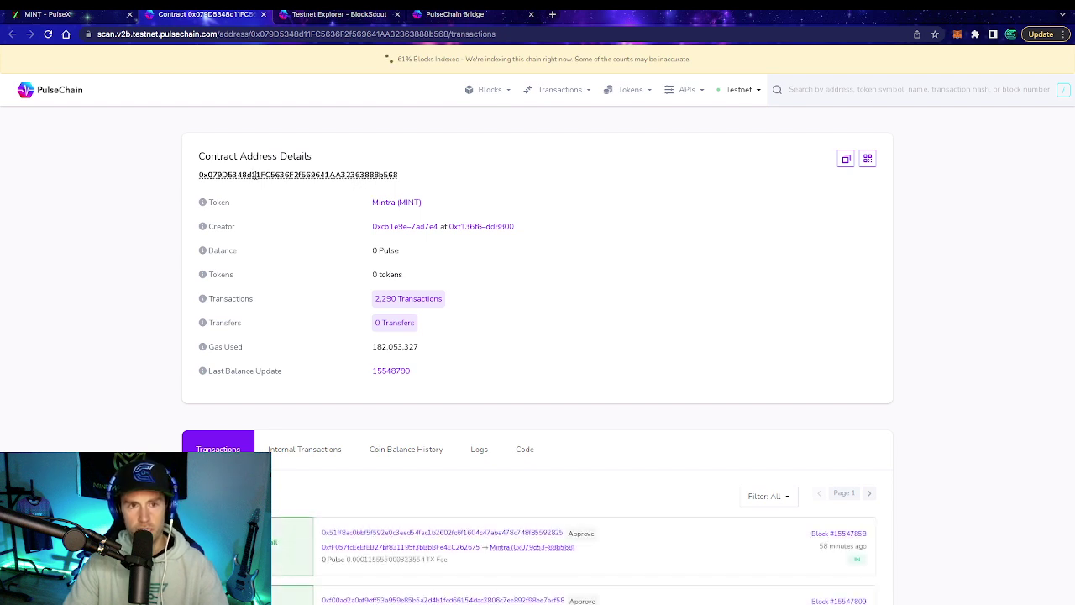
{"action": "left_click_drag", "start_coordinate": [404, 178], "coordinate": [230, 175]}
{"action": "left_click", "coordinate": [789, 182]}
{"action": "left_click", "coordinate": [845, 162]}
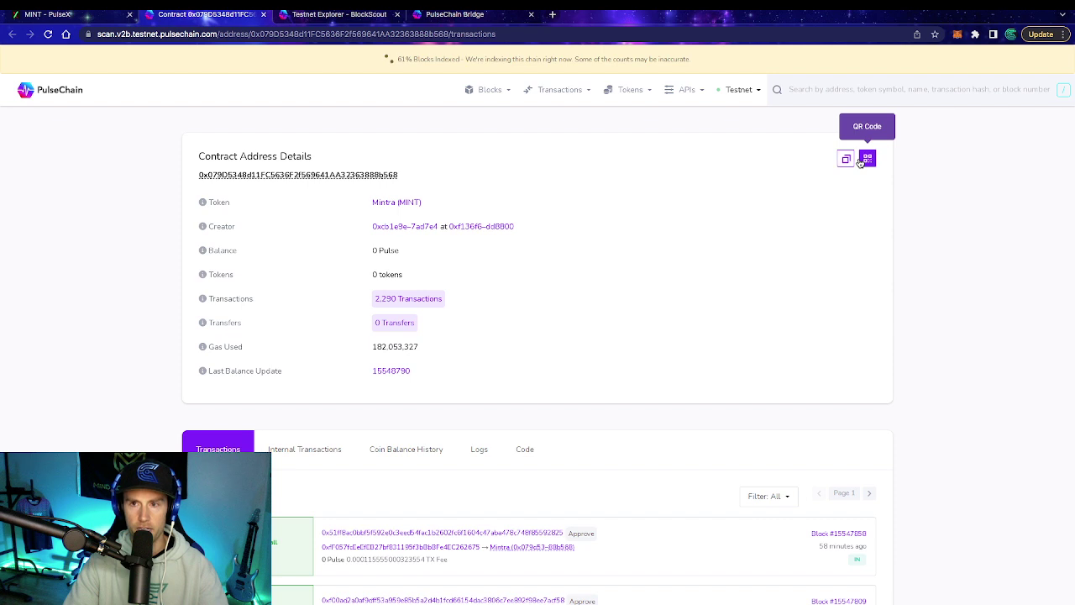
{"action": "left_click", "coordinate": [845, 161]}
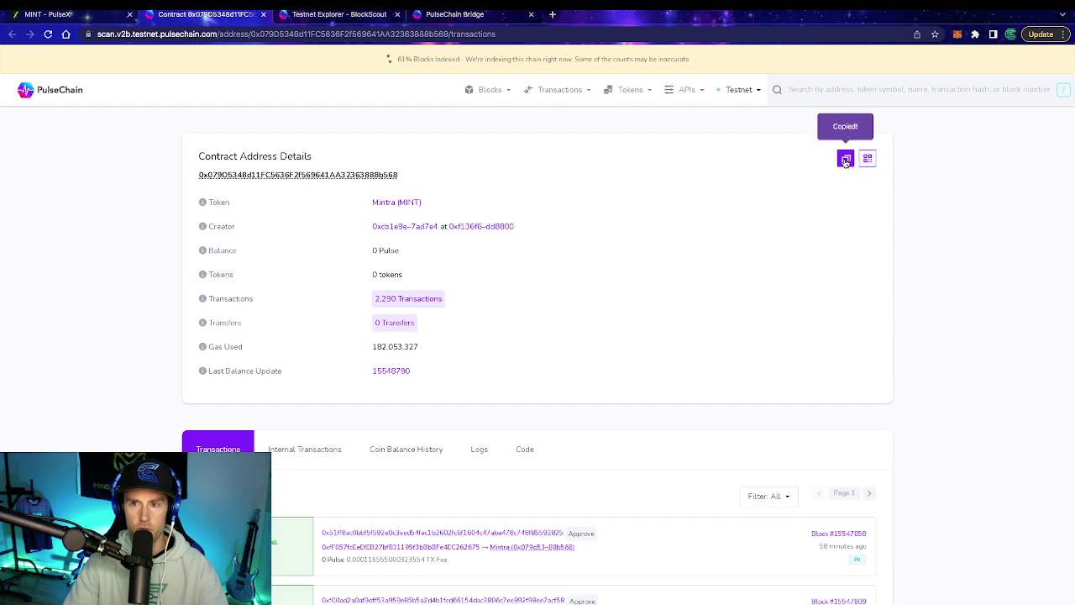
- Open the MetaMask wallet, look through its assets on PulseChain TestNet 2B, and open the custom token import form
{"action": "left_click", "coordinate": [958, 36]}
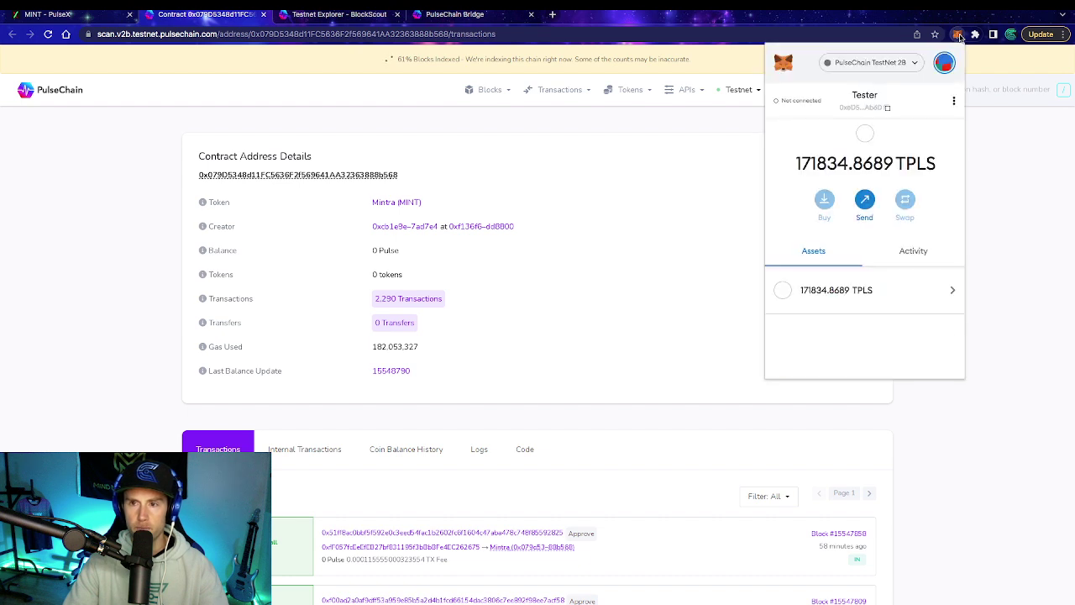
{"action": "scroll", "coordinate": [902, 245], "scroll_direction": "down", "scroll_amount": 5}
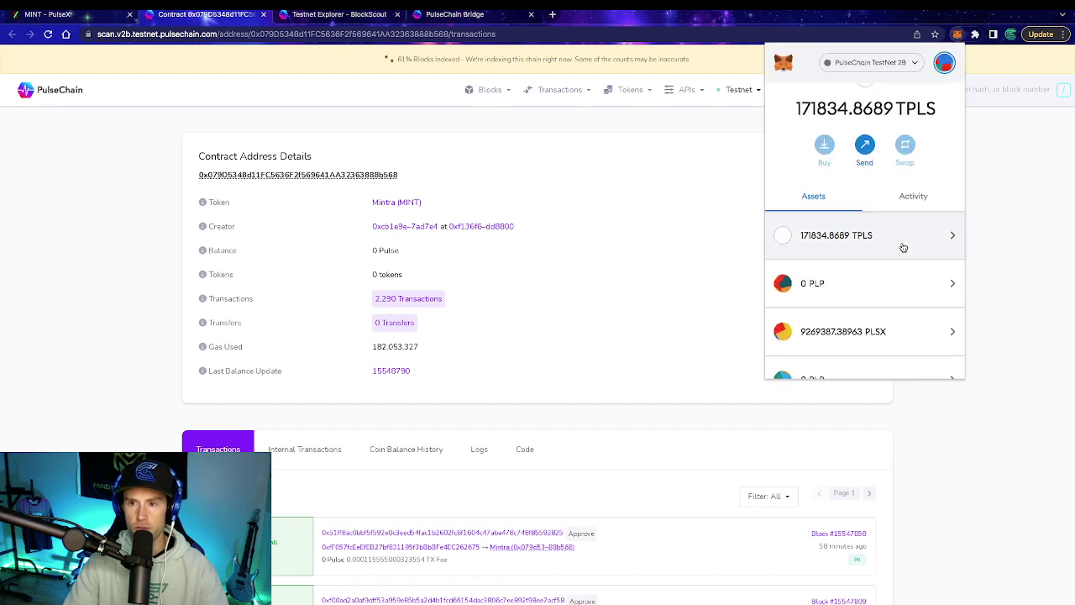
{"action": "scroll", "coordinate": [897, 248], "scroll_direction": "up", "scroll_amount": 4}
{"action": "scroll", "coordinate": [903, 237], "scroll_direction": "down", "scroll_amount": 5}
{"action": "scroll", "coordinate": [911, 210], "scroll_direction": "up", "scroll_amount": 5}
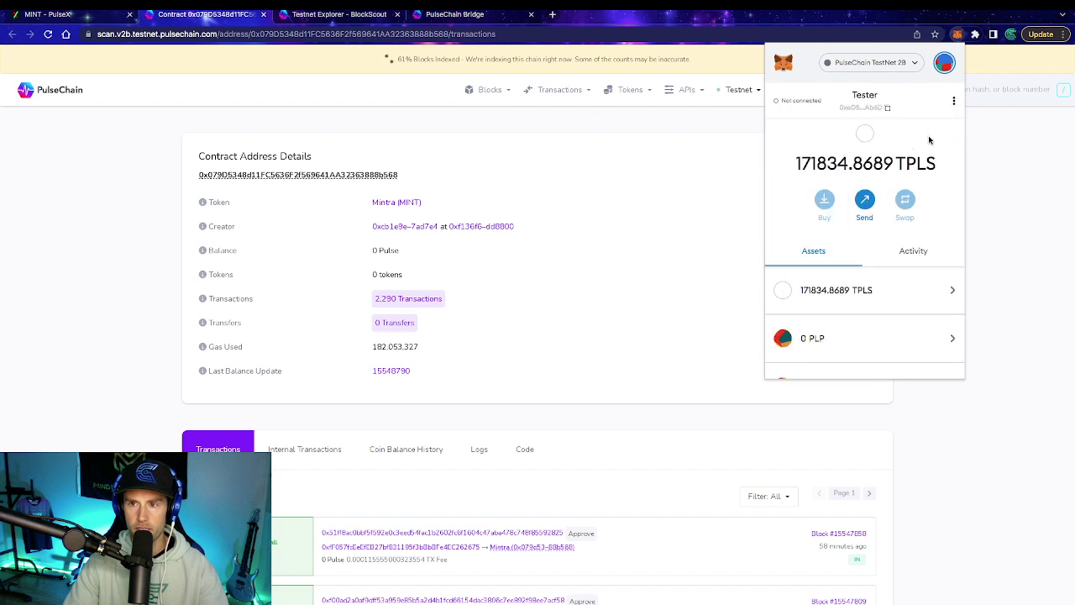
{"action": "scroll", "coordinate": [898, 233], "scroll_direction": "down", "scroll_amount": 5}
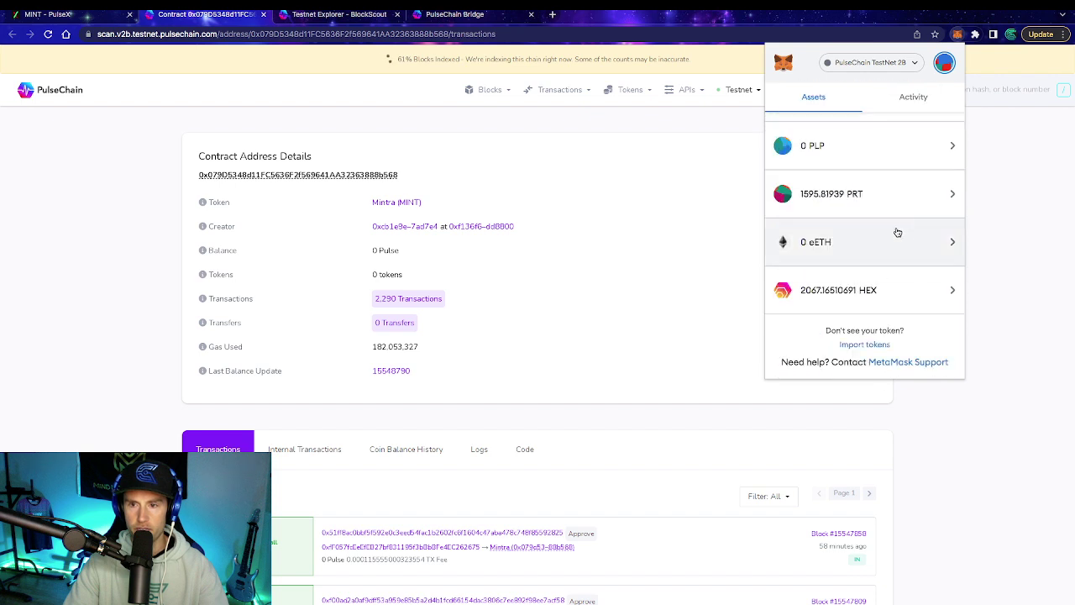
{"action": "left_click", "coordinate": [861, 345]}
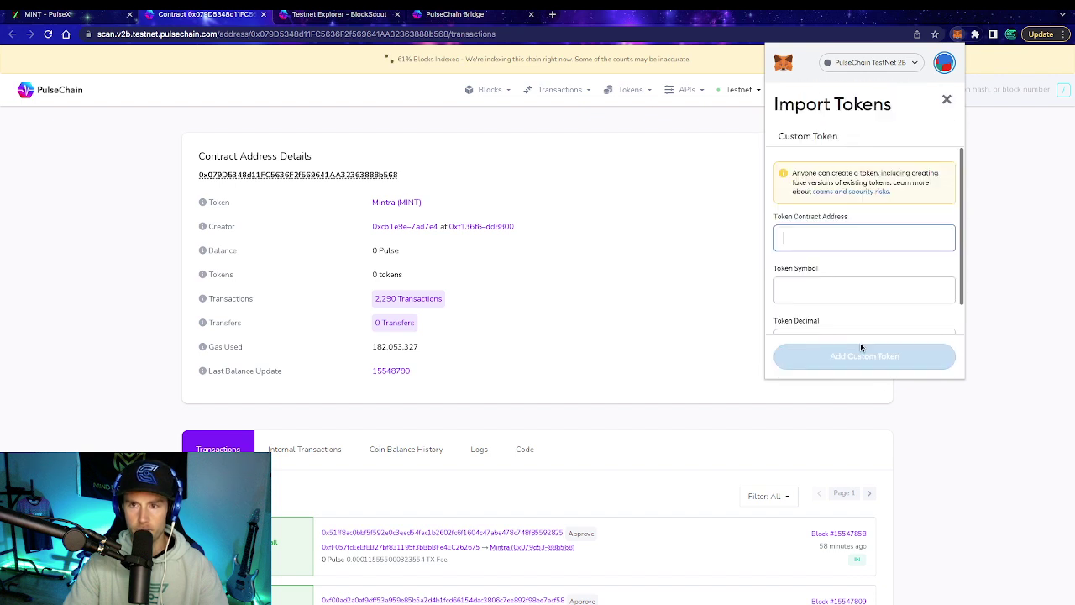
- Paste the copied Mintra contract address as the token contract address and import the MINT token into the wallet
{"action": "left_click", "coordinate": [827, 232]}
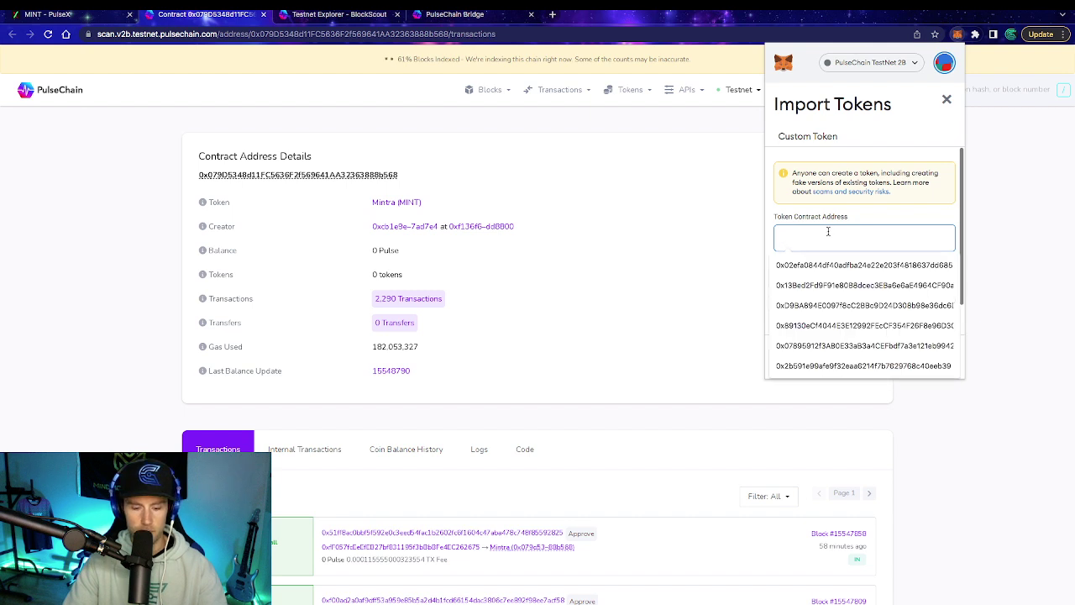
{"action": "key", "text": "ctrl+v"}
{"action": "right_click", "coordinate": [828, 236]}
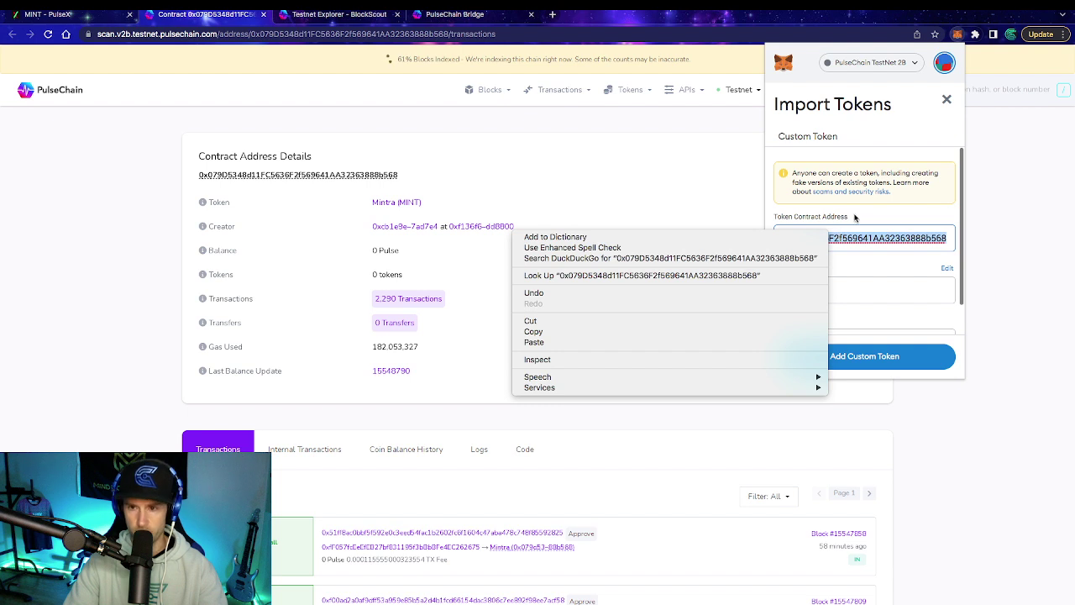
{"action": "left_click", "coordinate": [857, 218]}
{"action": "scroll", "coordinate": [853, 286], "scroll_direction": "down", "scroll_amount": 1}
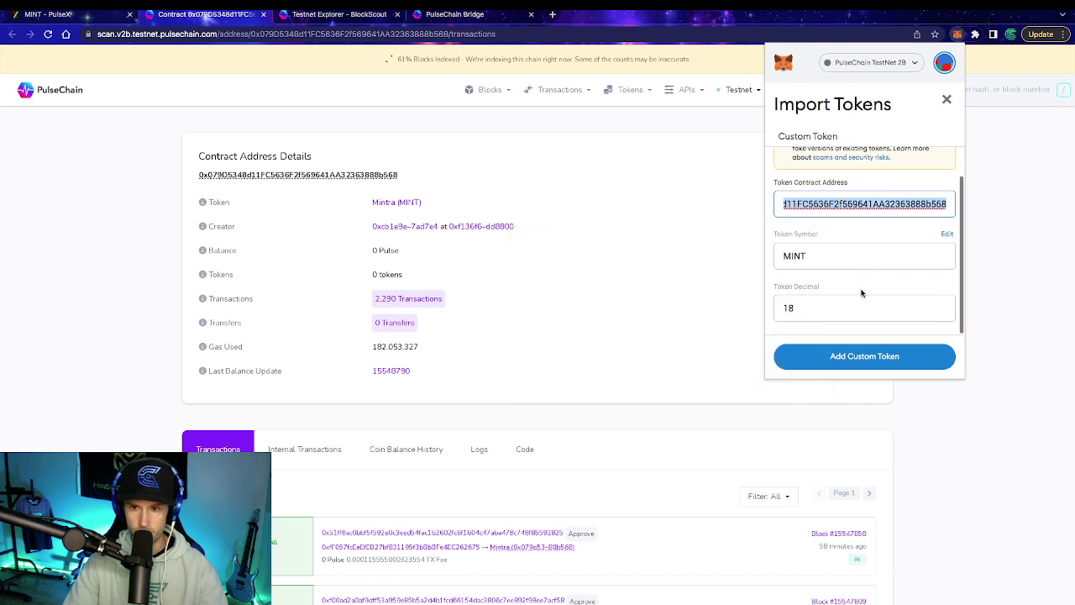
{"action": "left_click", "coordinate": [842, 359]}
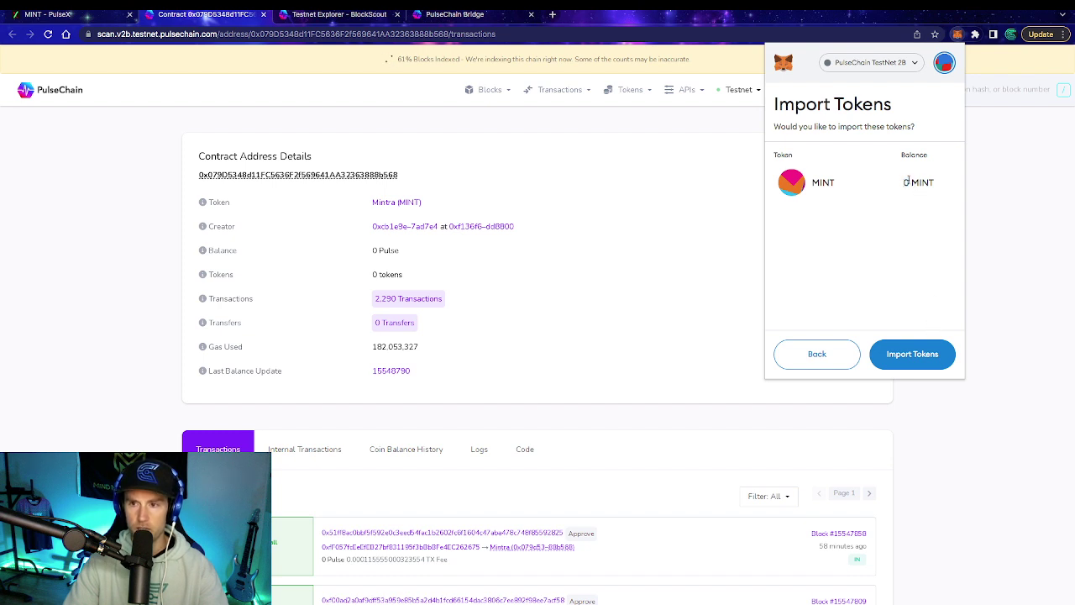
{"action": "left_click", "coordinate": [914, 353]}
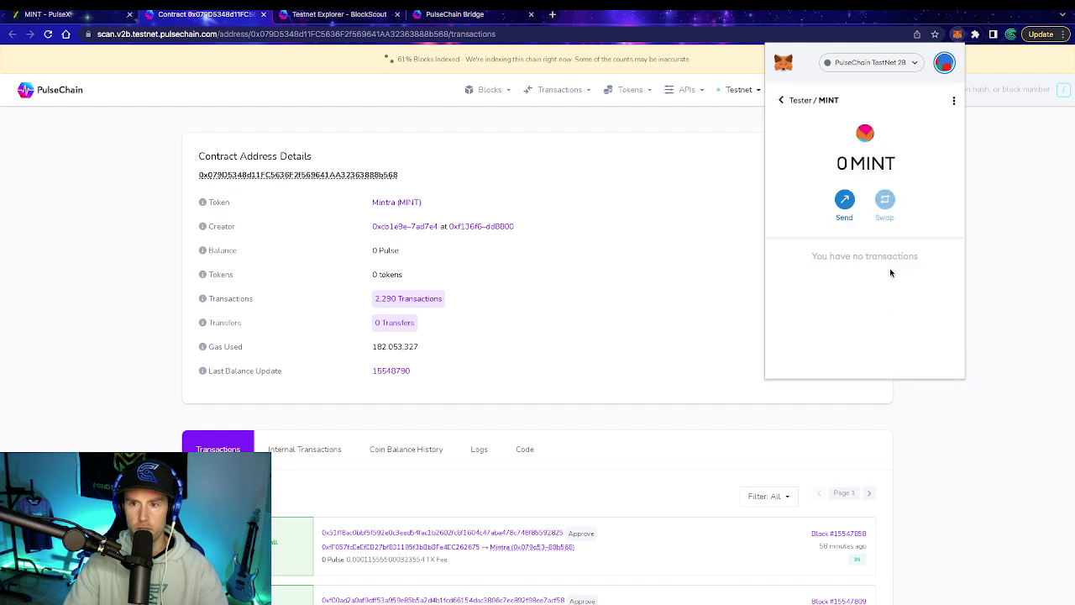
- Return to the wallet's asset list in MetaMask and check that MINT is listed among the tokens
{"action": "left_click", "coordinate": [780, 99]}
{"action": "scroll", "coordinate": [844, 297], "scroll_direction": "down", "scroll_amount": 2}
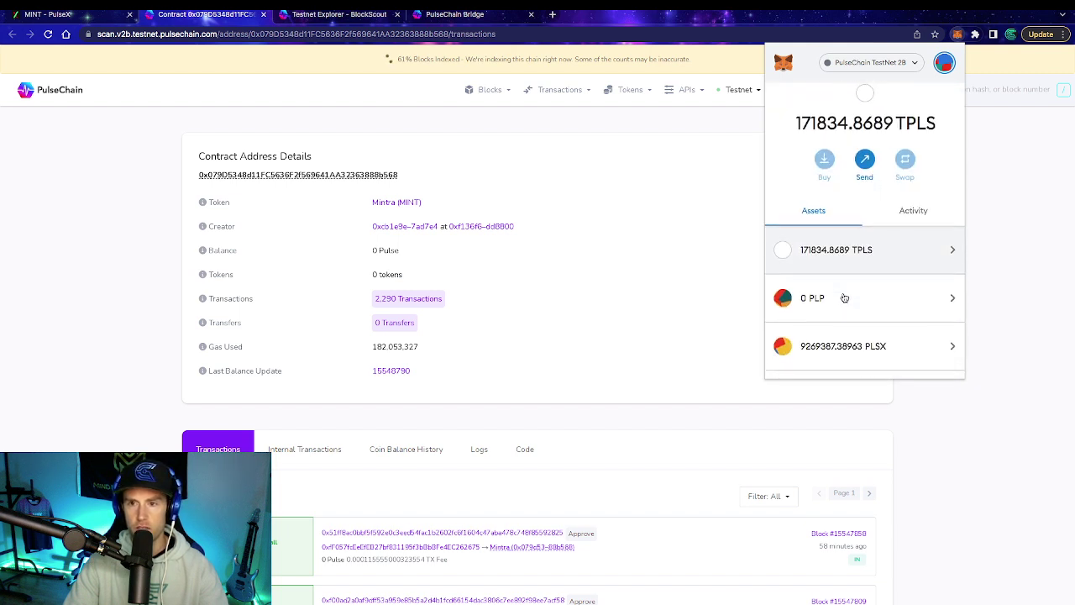
{"action": "scroll", "coordinate": [844, 297], "scroll_direction": "down", "scroll_amount": 5}
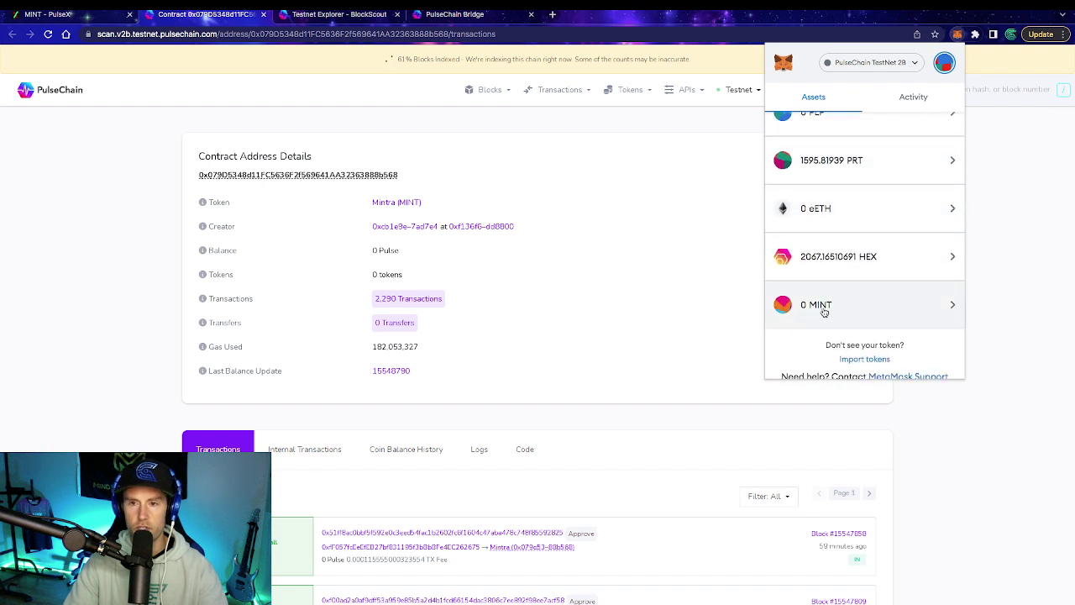
{"action": "scroll", "coordinate": [849, 298], "scroll_direction": "down", "scroll_amount": 1}
- Open the full token list on PulseX from the Mintra page and look through all three pages of available tokens
{"action": "key", "text": "ctrl+shift+Tab"}
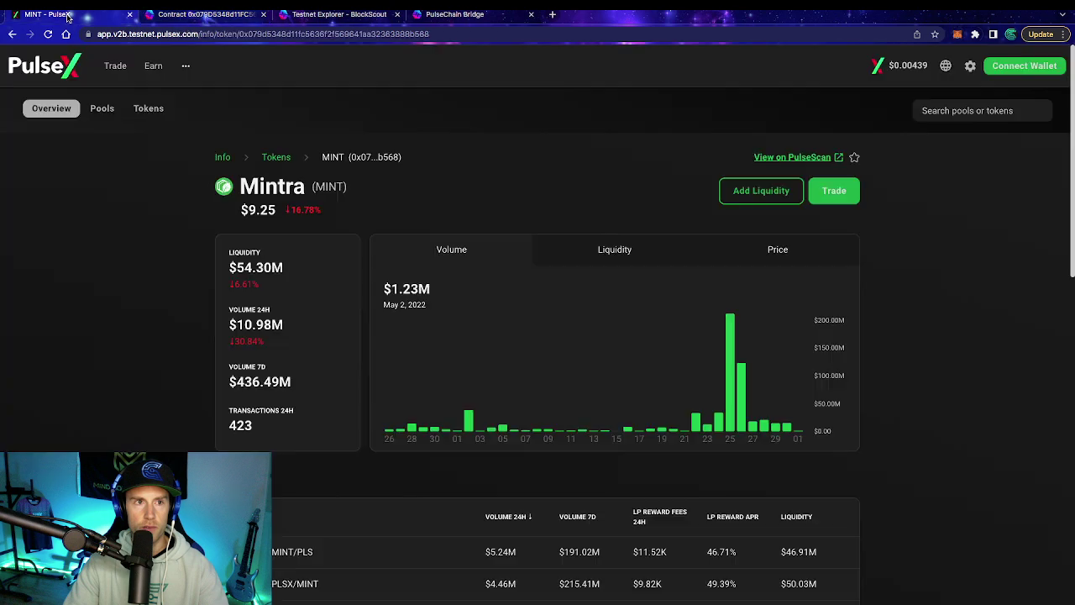
{"action": "scroll", "coordinate": [191, 422], "scroll_direction": "down", "scroll_amount": 3}
{"action": "scroll", "coordinate": [191, 421], "scroll_direction": "up", "scroll_amount": 5}
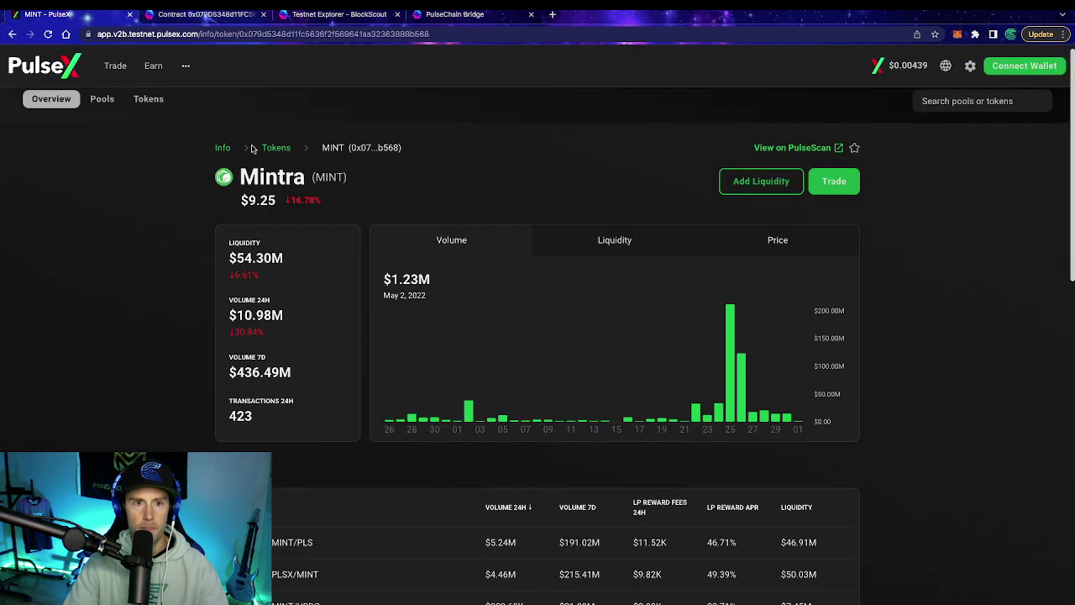
{"action": "left_click", "coordinate": [269, 148]}
{"action": "scroll", "coordinate": [369, 350], "scroll_direction": "down", "scroll_amount": 2}
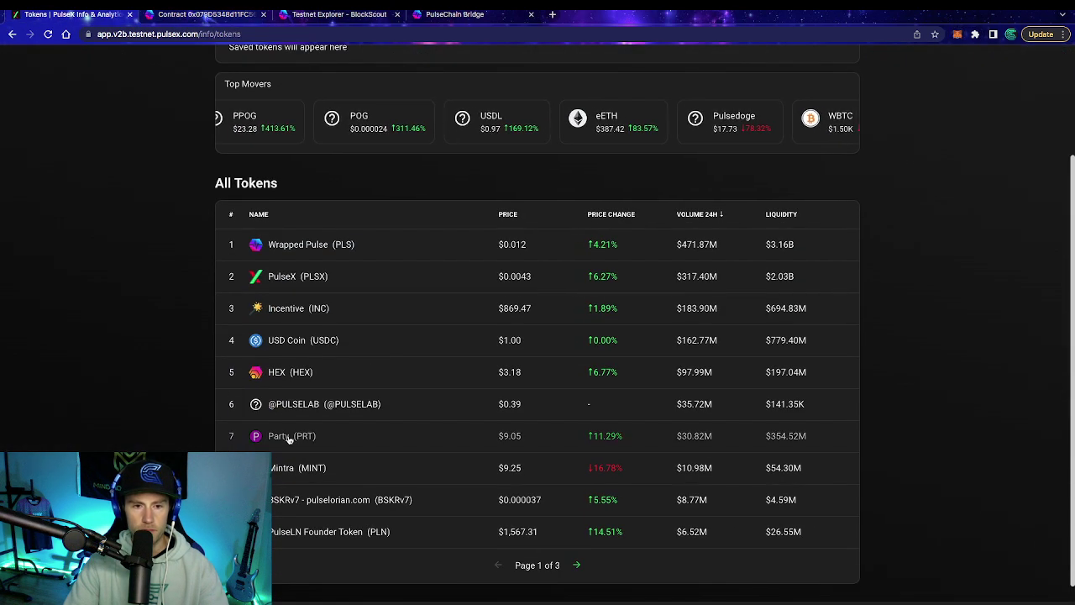
{"action": "left_click", "coordinate": [576, 565]}
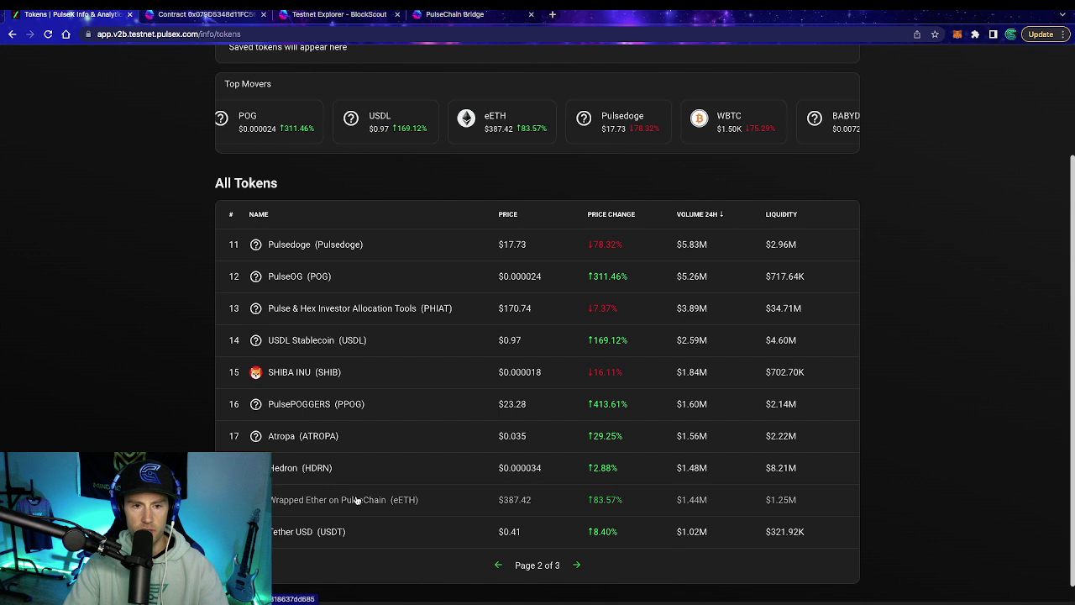
{"action": "left_click", "coordinate": [576, 564]}
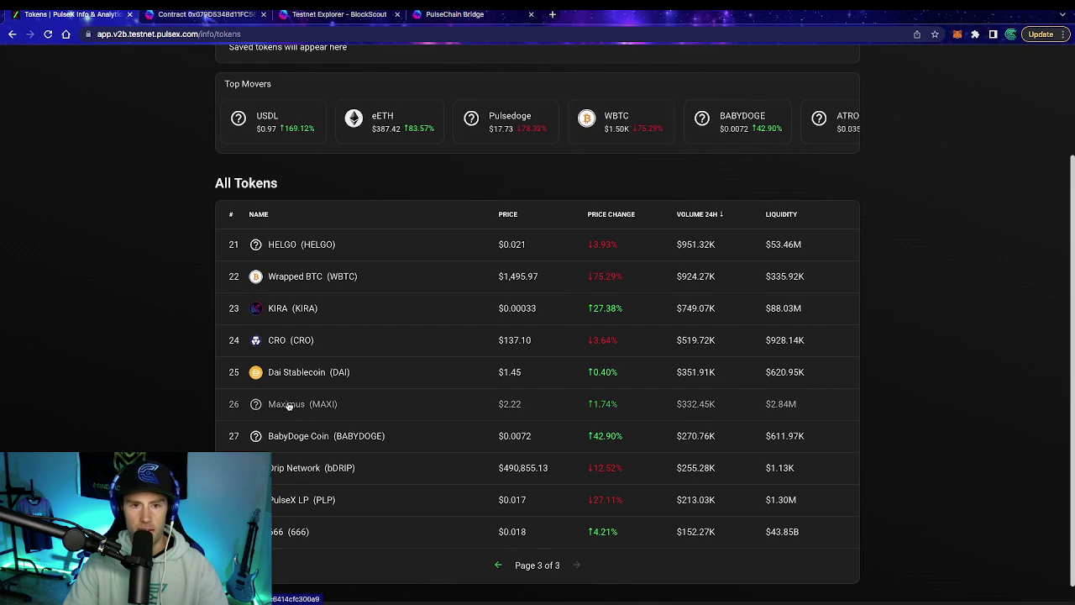
{"action": "scroll", "coordinate": [298, 277], "scroll_direction": "down", "scroll_amount": 1}
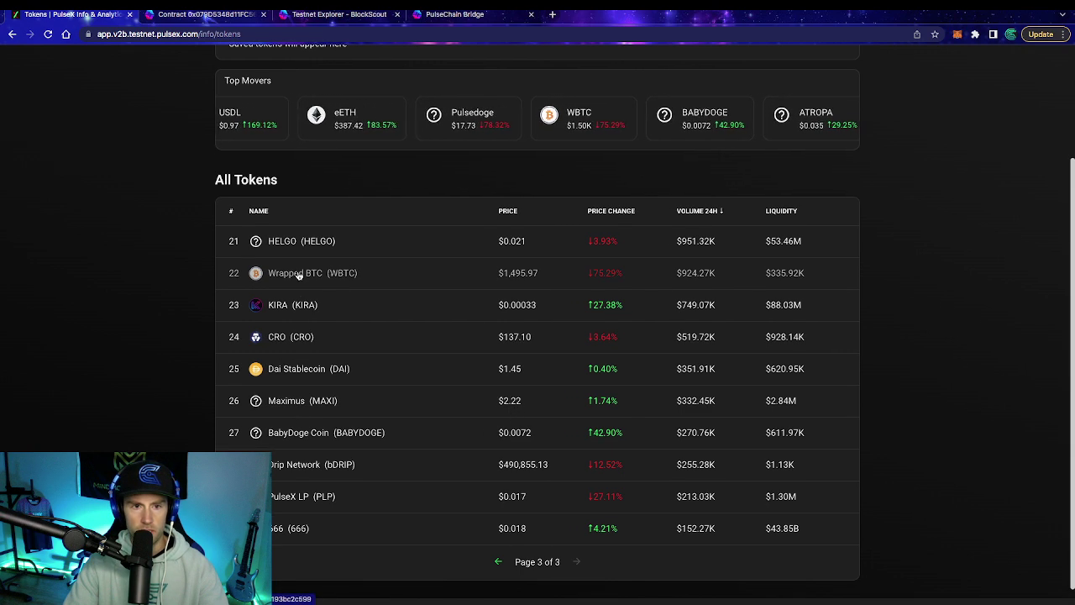
{"action": "scroll", "coordinate": [527, 395], "scroll_direction": "up", "scroll_amount": 1}
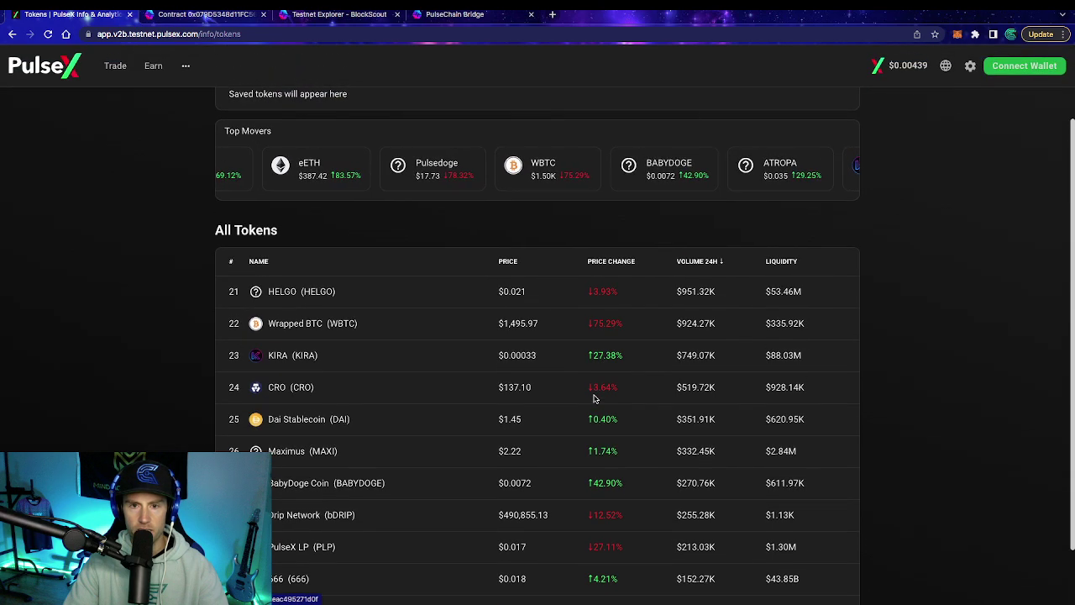
{"action": "scroll", "coordinate": [655, 353], "scroll_direction": "up", "scroll_amount": 1}
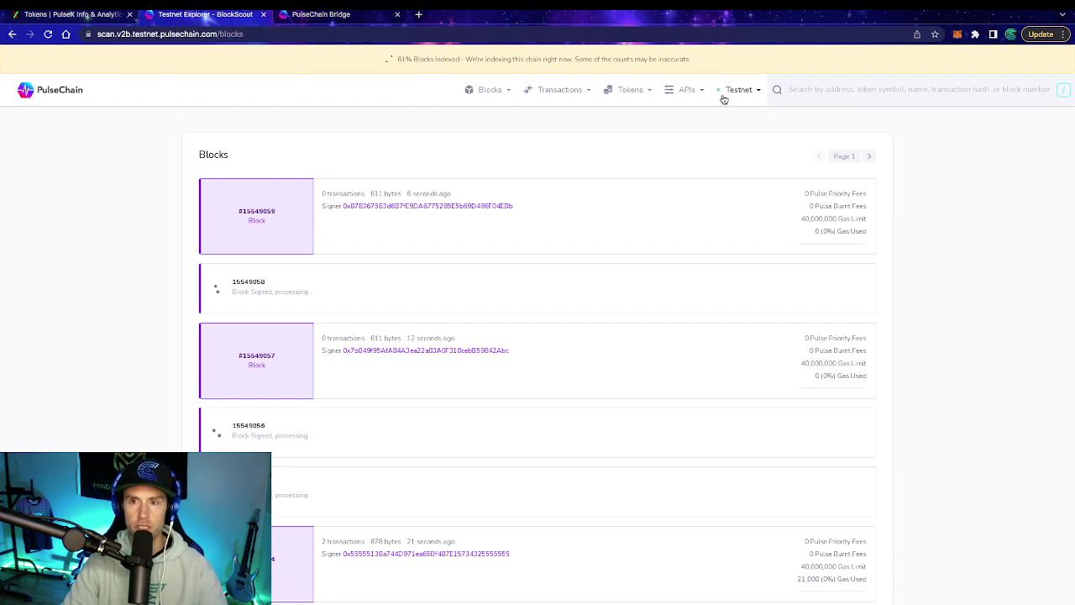
- Go back to the first page of the PulseX token list to find Mintra (MINT) for the PulseScan search
{"action": "left_click", "coordinate": [813, 89]}
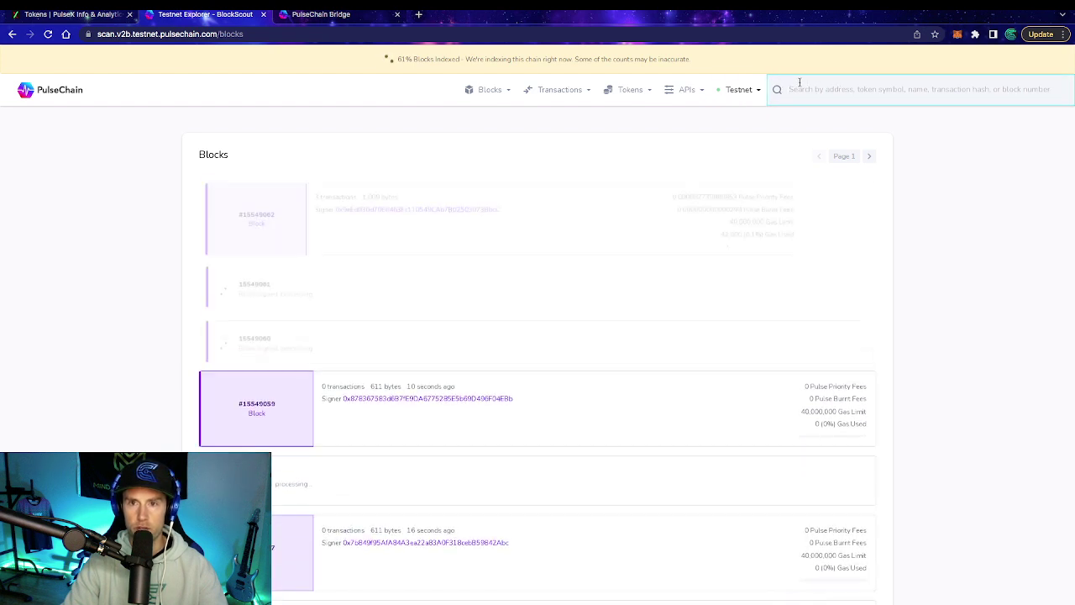
{"action": "left_click", "coordinate": [63, 15]}
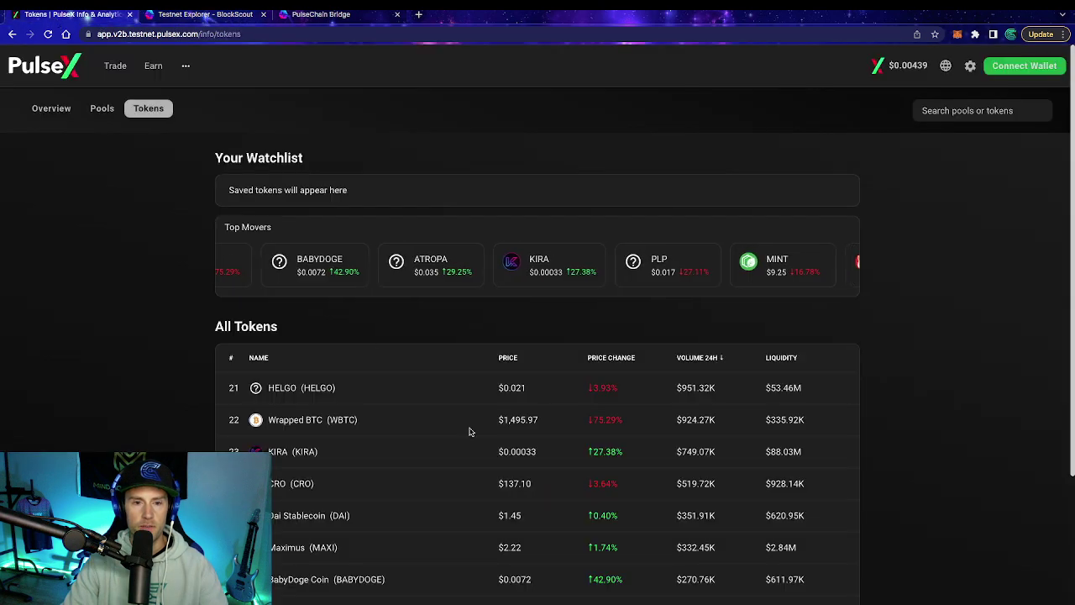
{"action": "scroll", "coordinate": [339, 409], "scroll_direction": "down", "scroll_amount": 2}
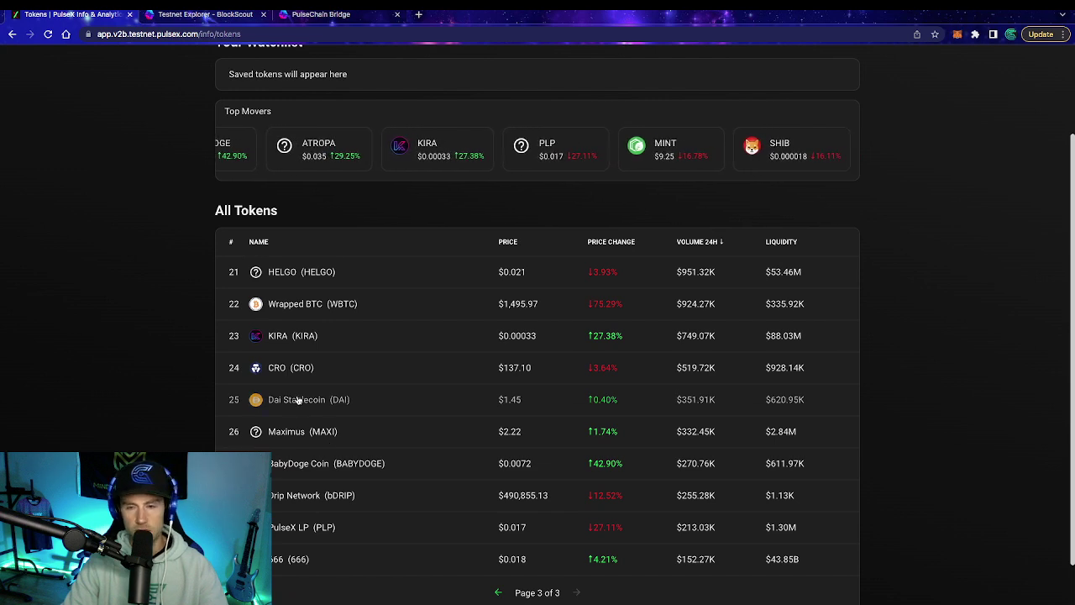
{"action": "scroll", "coordinate": [314, 419], "scroll_direction": "down", "scroll_amount": 1}
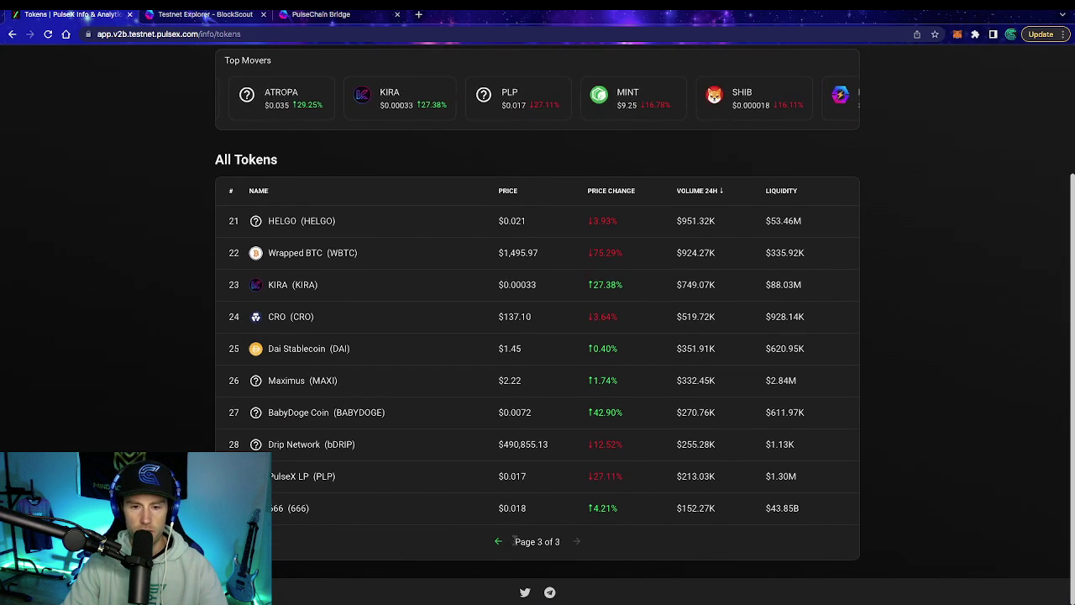
{"action": "left_click", "coordinate": [499, 541]}
{"action": "left_click", "coordinate": [498, 541]}
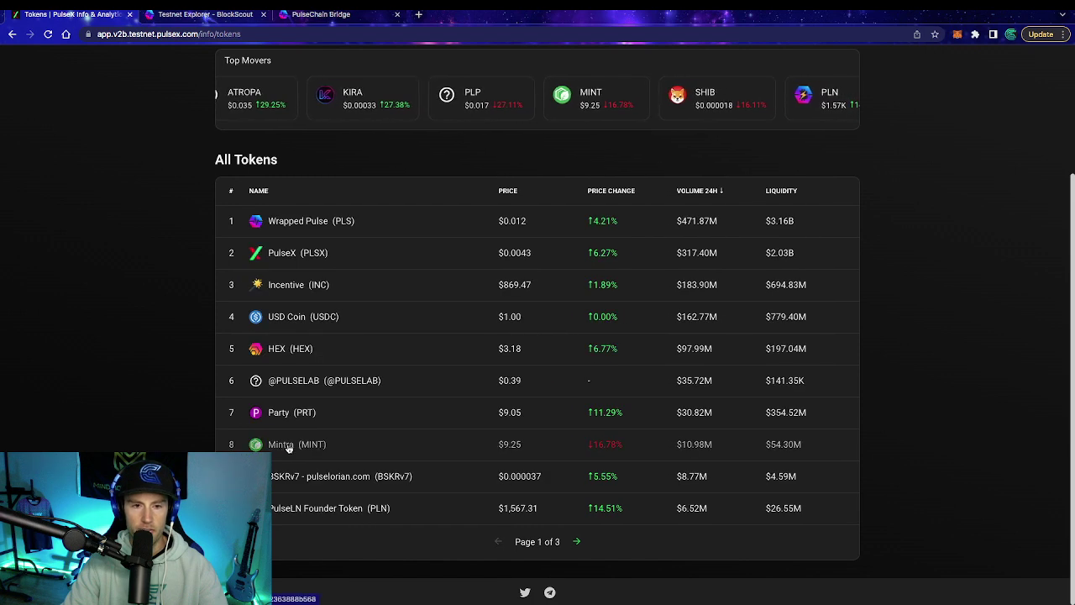
- Search the PulseScan explorer for MINTra and open the Mintra (MINT) token's page
{"action": "left_click", "coordinate": [202, 14]}
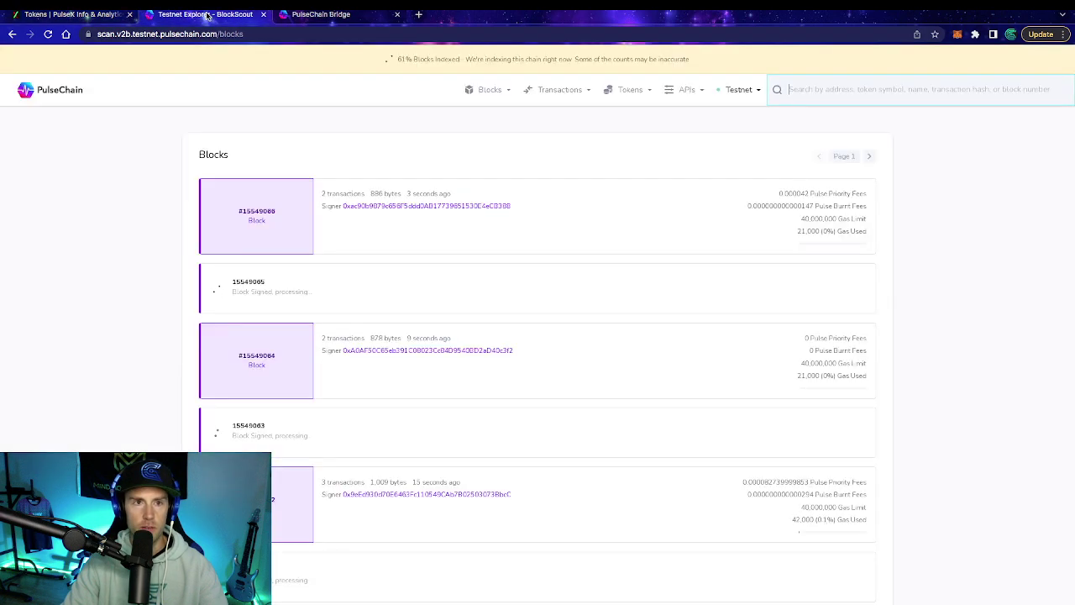
{"action": "type", "text": "MINT"}
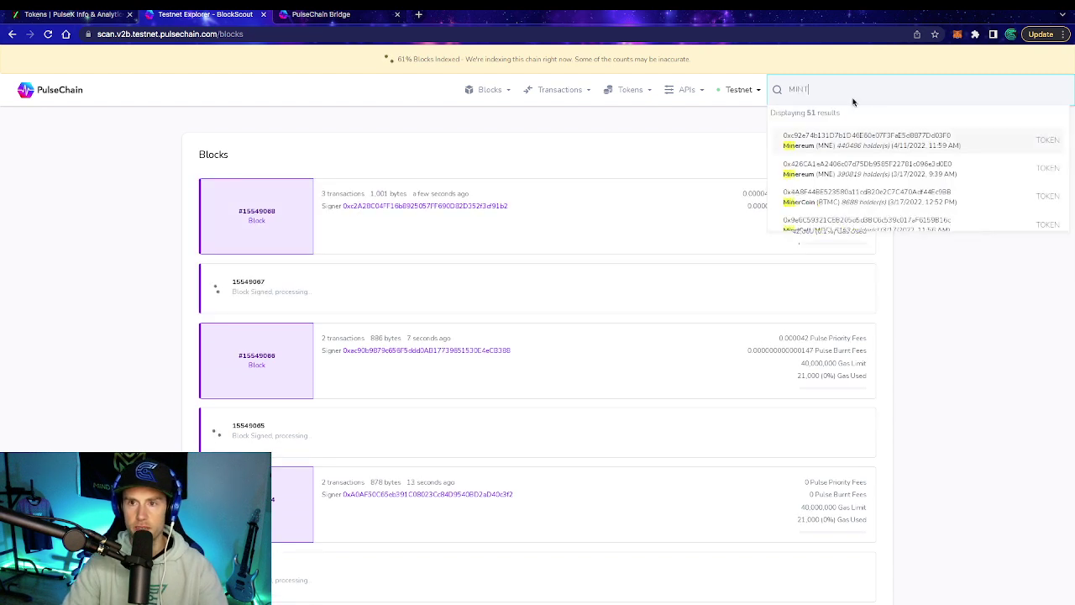
{"action": "scroll", "coordinate": [886, 172], "scroll_direction": "down", "scroll_amount": 1}
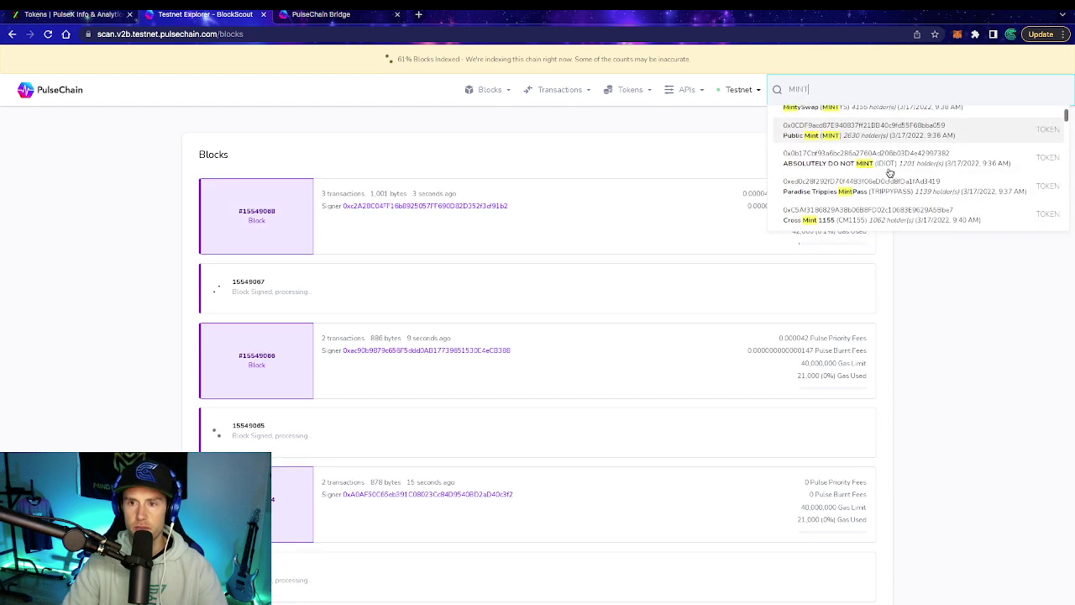
{"action": "scroll", "coordinate": [890, 179], "scroll_direction": "down", "scroll_amount": 2}
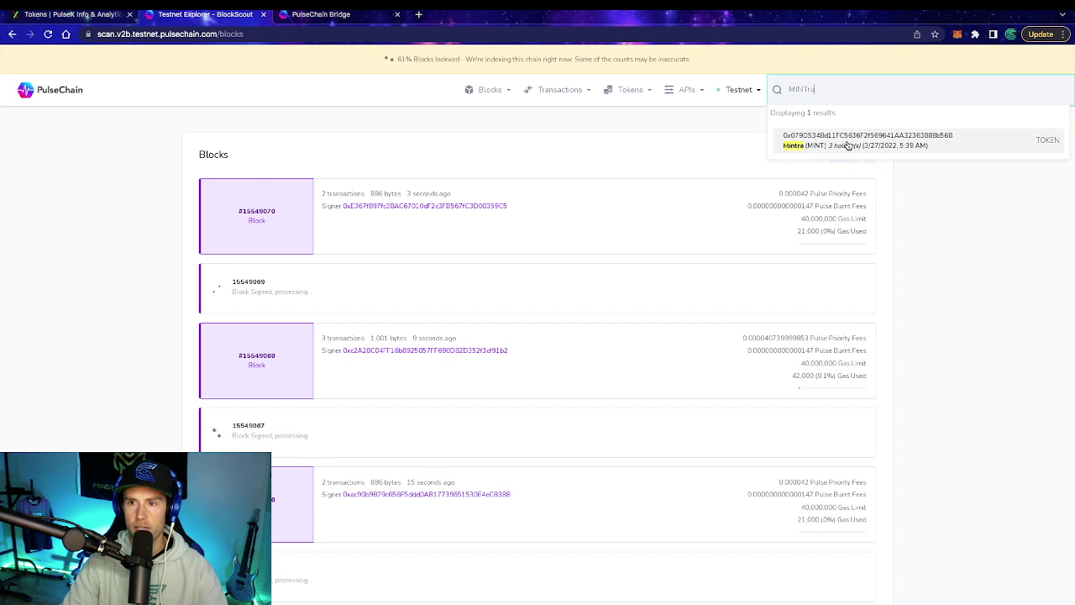
{"action": "left_click", "coordinate": [845, 146]}
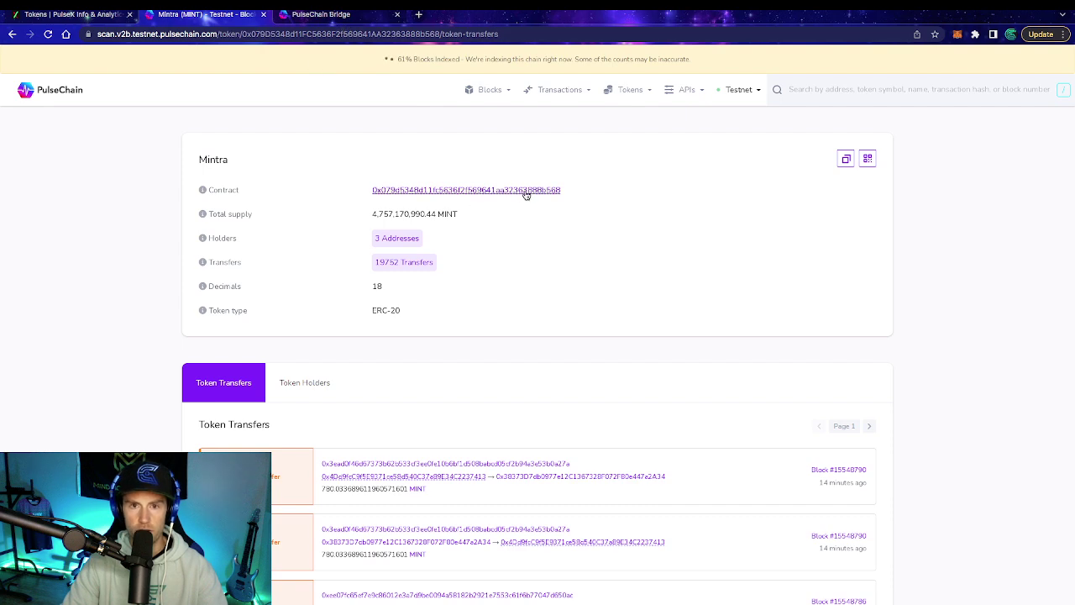
- Open Mintra's PulseScan contract page from its PulseX token page and compare its address with the Mintra token page found by search
{"action": "left_click", "coordinate": [121, 17]}
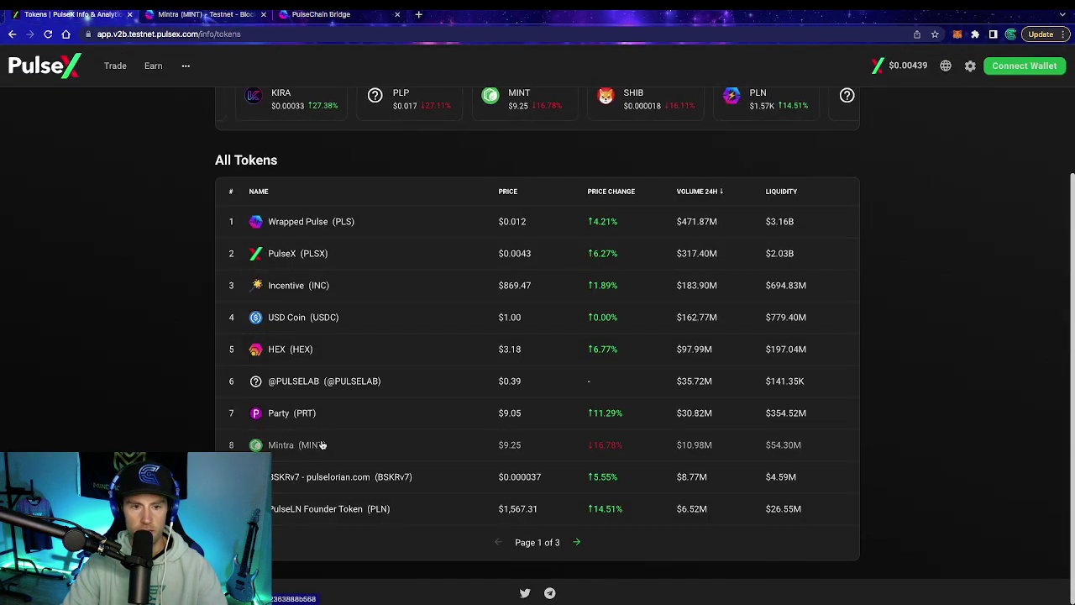
{"action": "left_click", "coordinate": [331, 443]}
{"action": "left_click", "coordinate": [806, 157]}
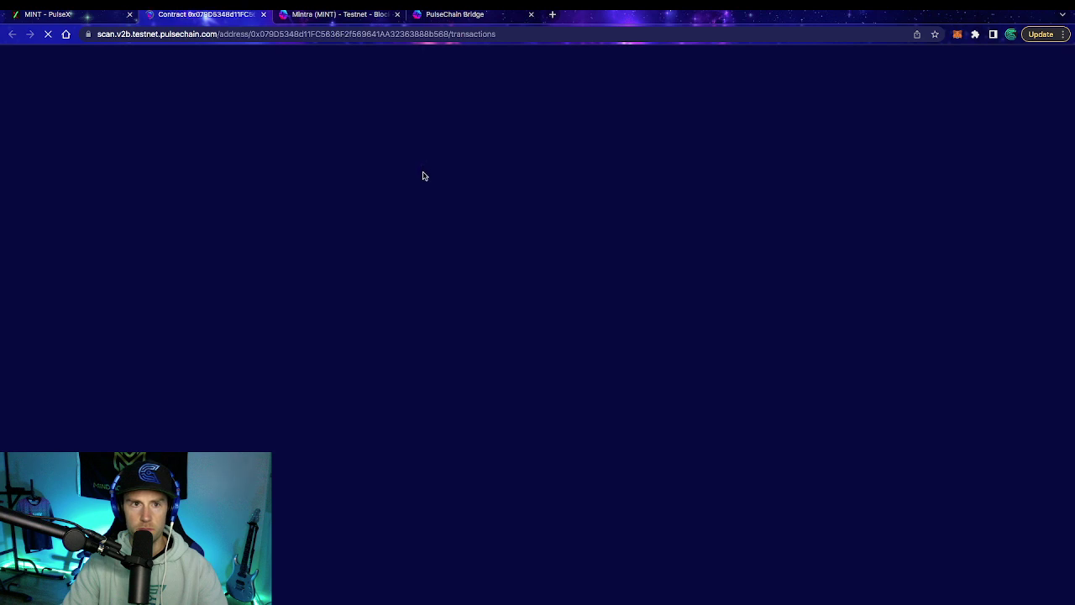
{"action": "key", "text": "ctrl+Tab"}
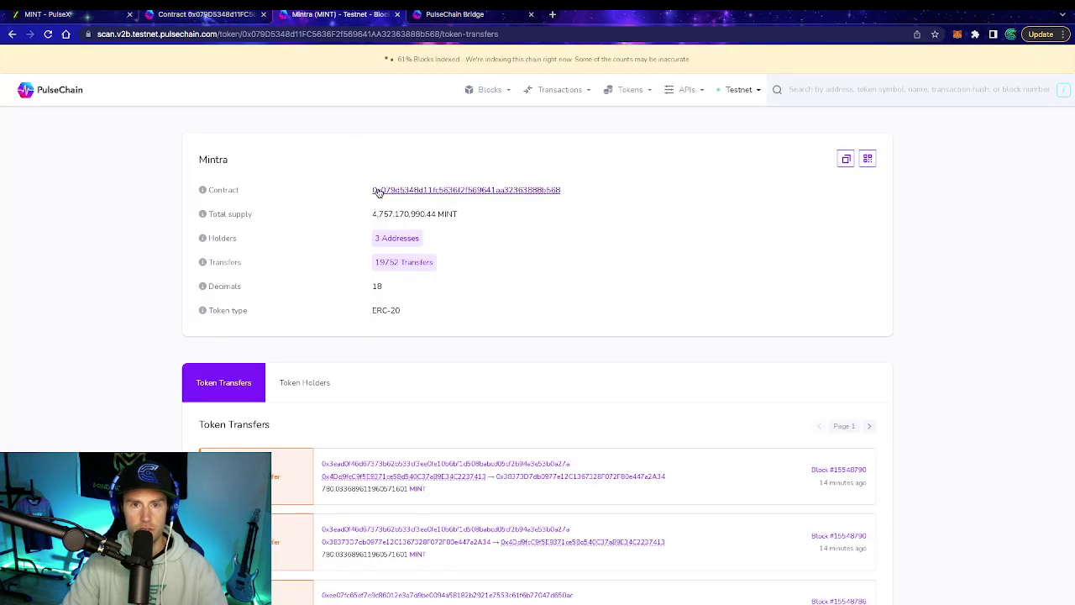
{"action": "key", "text": "ctrl+shift+Tab"}
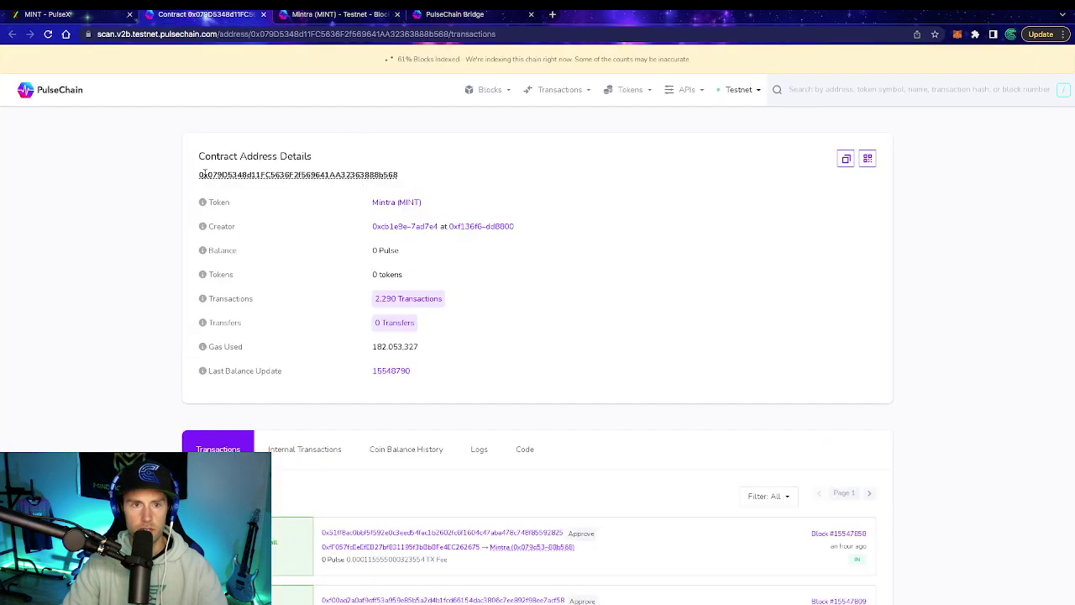
{"action": "left_click", "coordinate": [318, 16]}
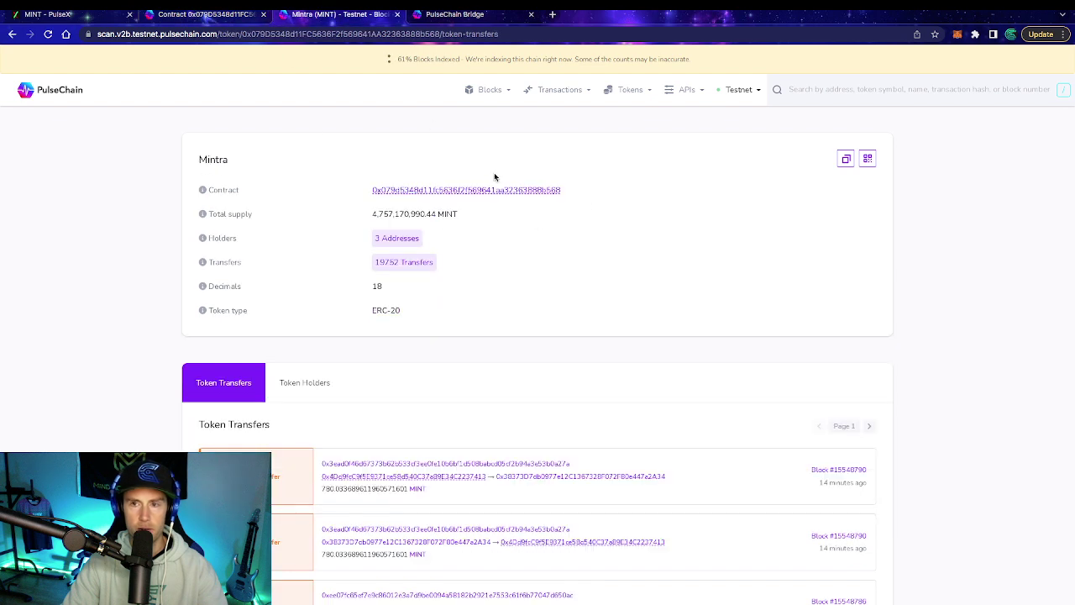
{"action": "left_click", "coordinate": [201, 14]}
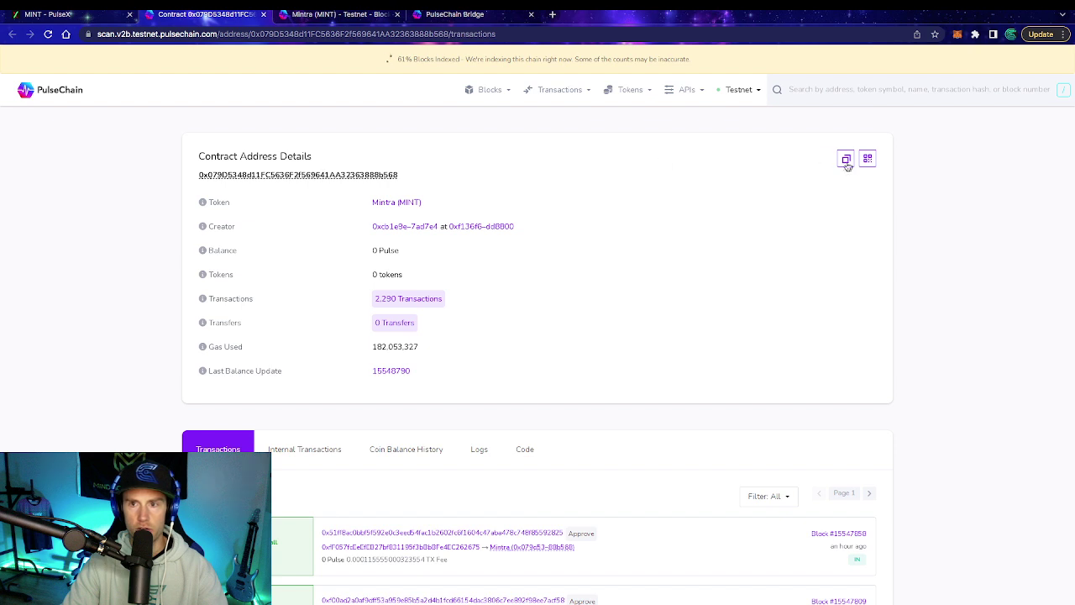
{"action": "key", "text": "ctrl+Tab"}
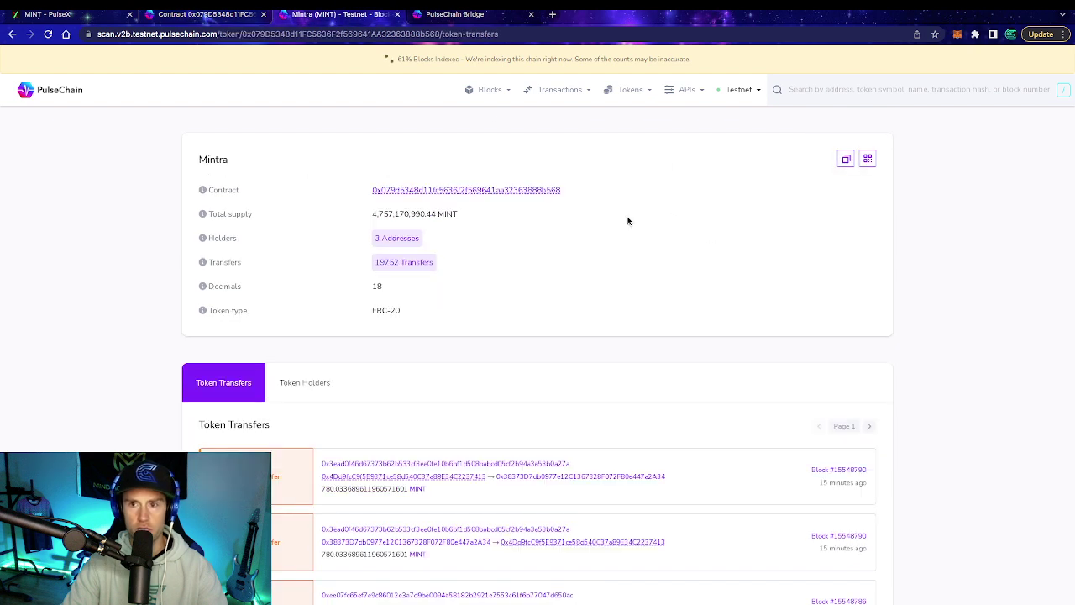
- Copy the contract address from the Mintra token page, try importing it as a custom token in MetaMask, and close the import form
{"action": "left_click", "coordinate": [847, 160]}
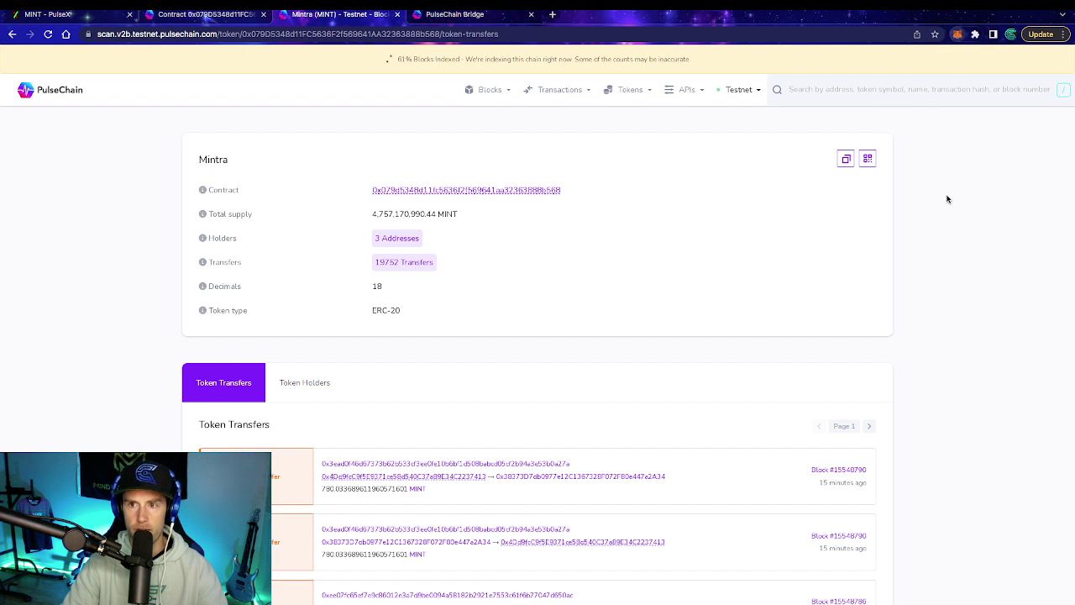
{"action": "key", "text": "alt+shift+m"}
{"action": "scroll", "coordinate": [917, 244], "scroll_direction": "down", "scroll_amount": 5}
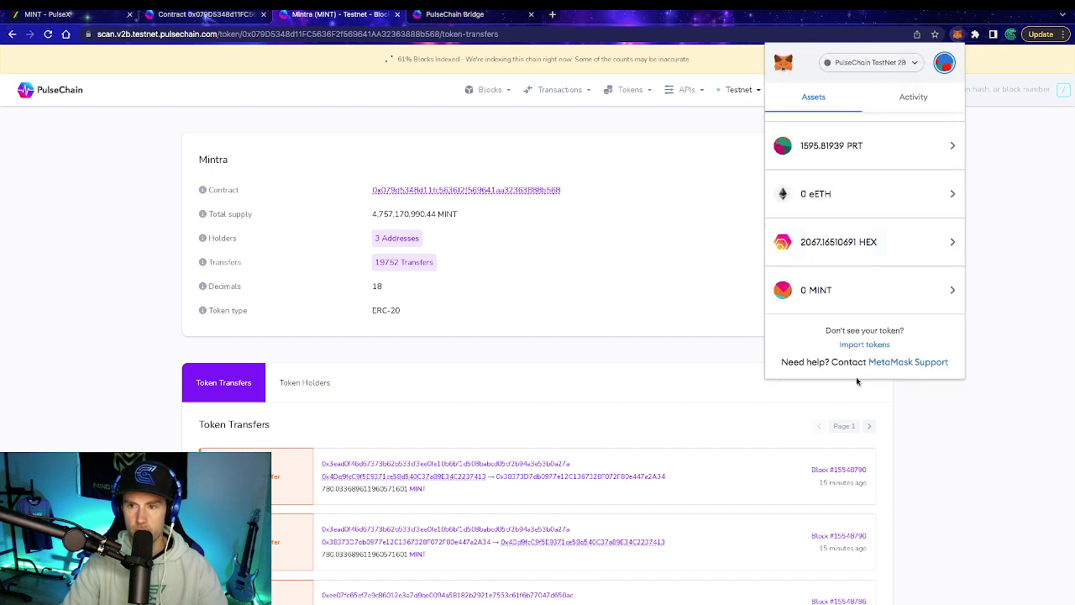
{"action": "left_click", "coordinate": [859, 344]}
{"action": "left_click", "coordinate": [837, 239]}
{"action": "key", "text": "ctrl+v"}
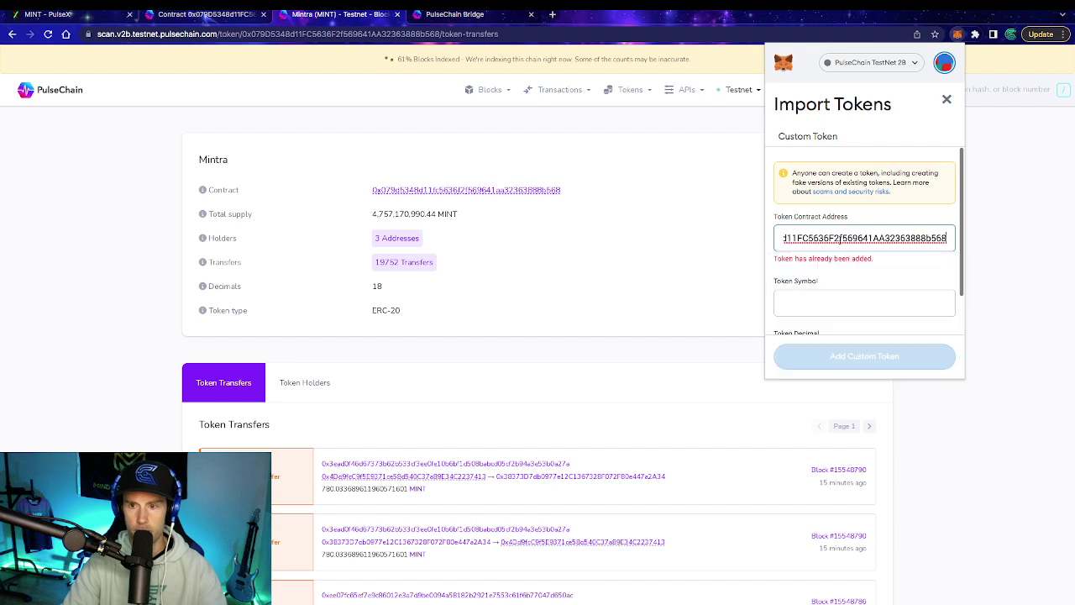
{"action": "left_click", "coordinate": [946, 100]}
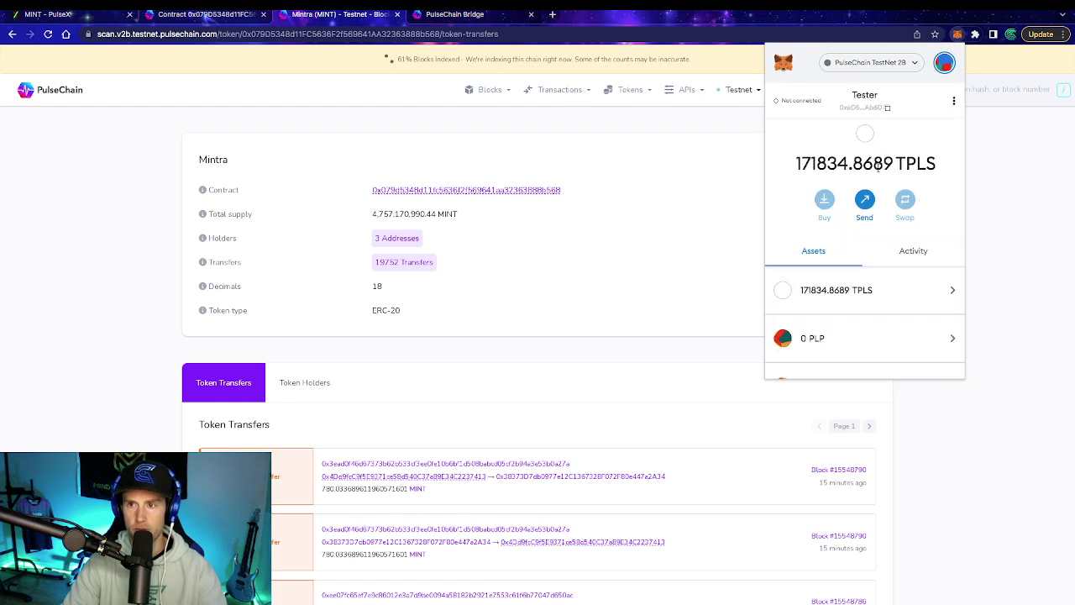
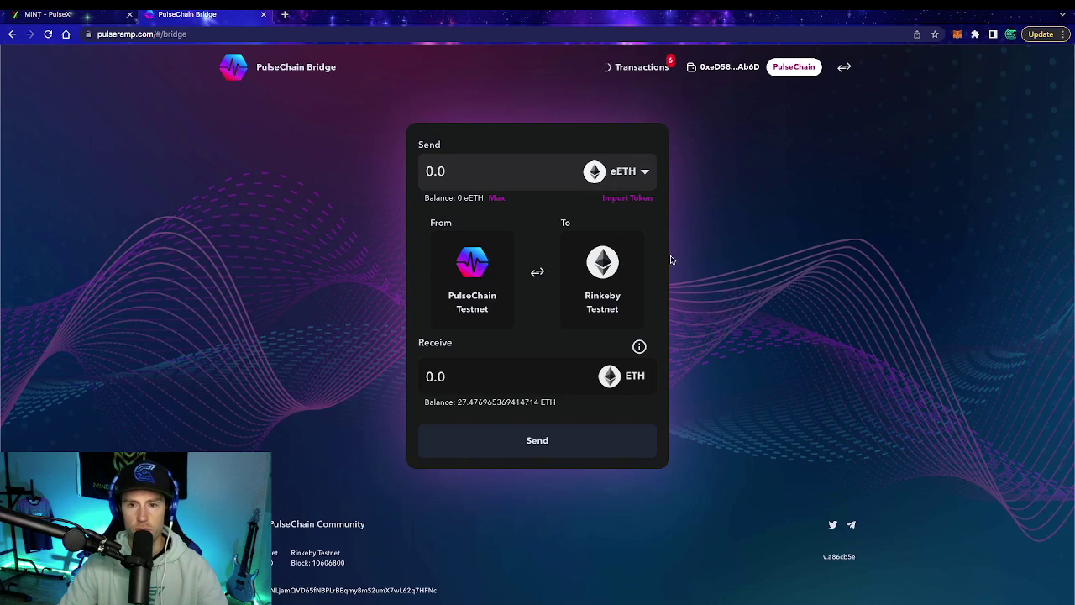
- Request the import of eETH into MetaMask from the PulseChain Bridge and cancel the suggested token
{"action": "left_click", "coordinate": [628, 199]}
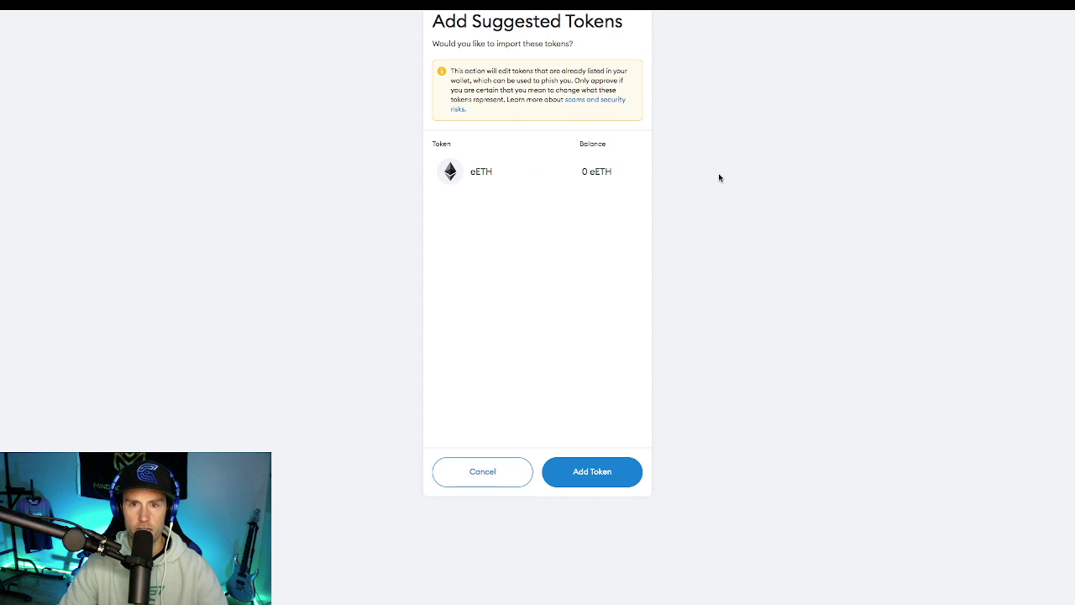
{"action": "left_click", "coordinate": [497, 474]}
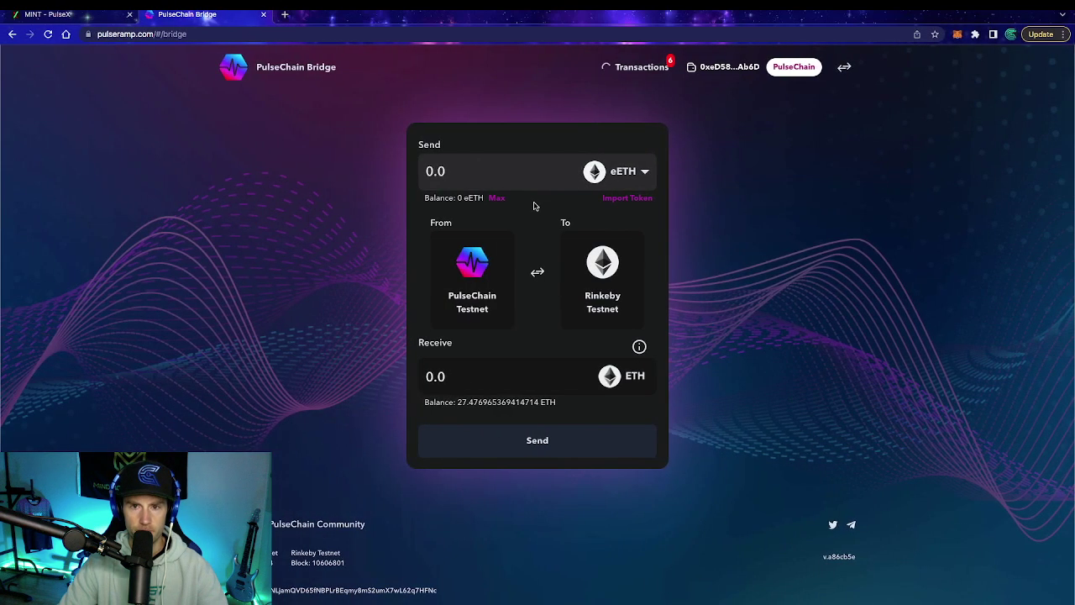
- Reverse the bridge direction to send from Rinkeby Testnet to PulseChain Testnet and approve the network switch in MetaMask
{"action": "left_click", "coordinate": [537, 274]}
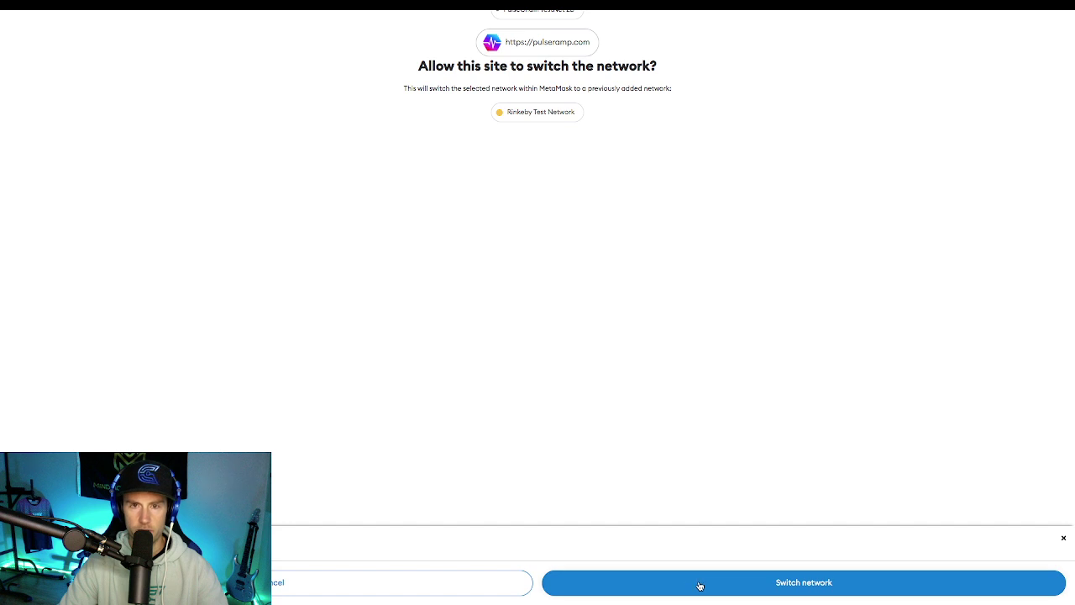
{"action": "left_click", "coordinate": [700, 582]}
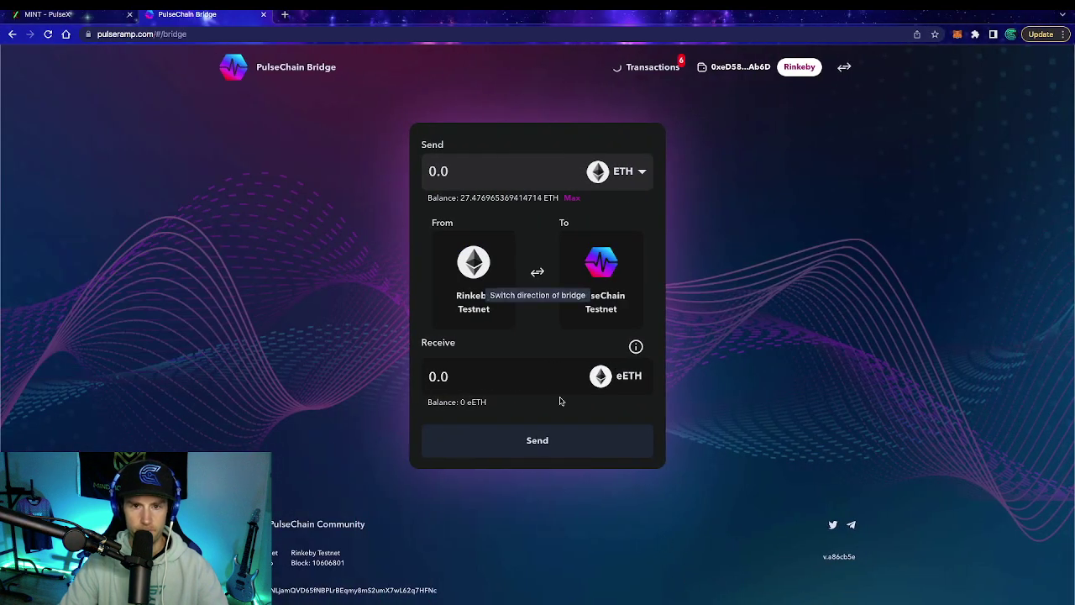
- Choose pPLS as the asset to send on the bridge and import it into MetaMask as a suggested token
{"action": "left_click", "coordinate": [624, 179]}
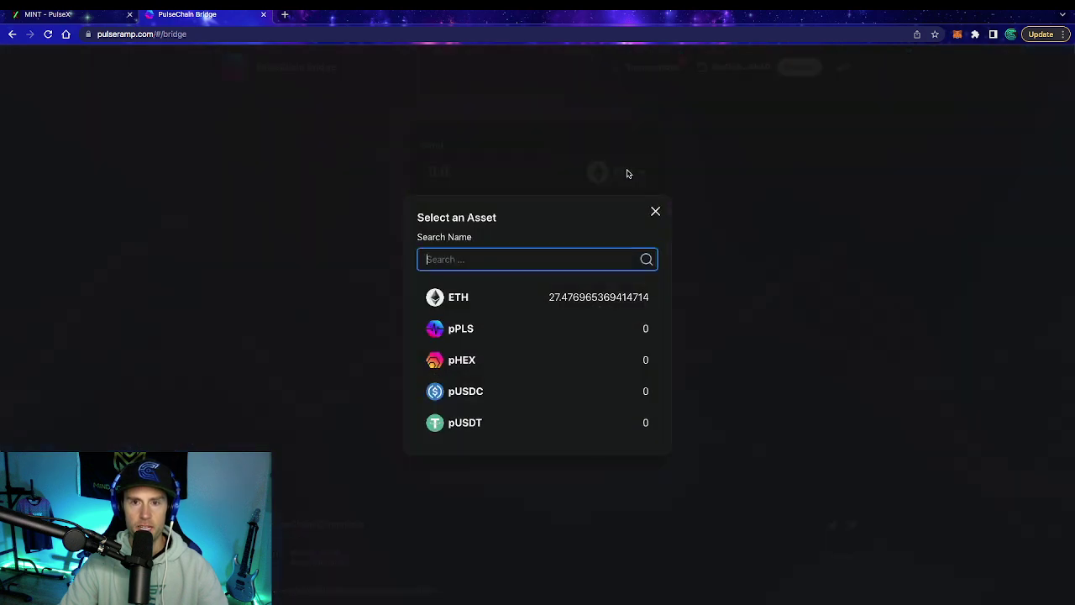
{"action": "left_click", "coordinate": [551, 168]}
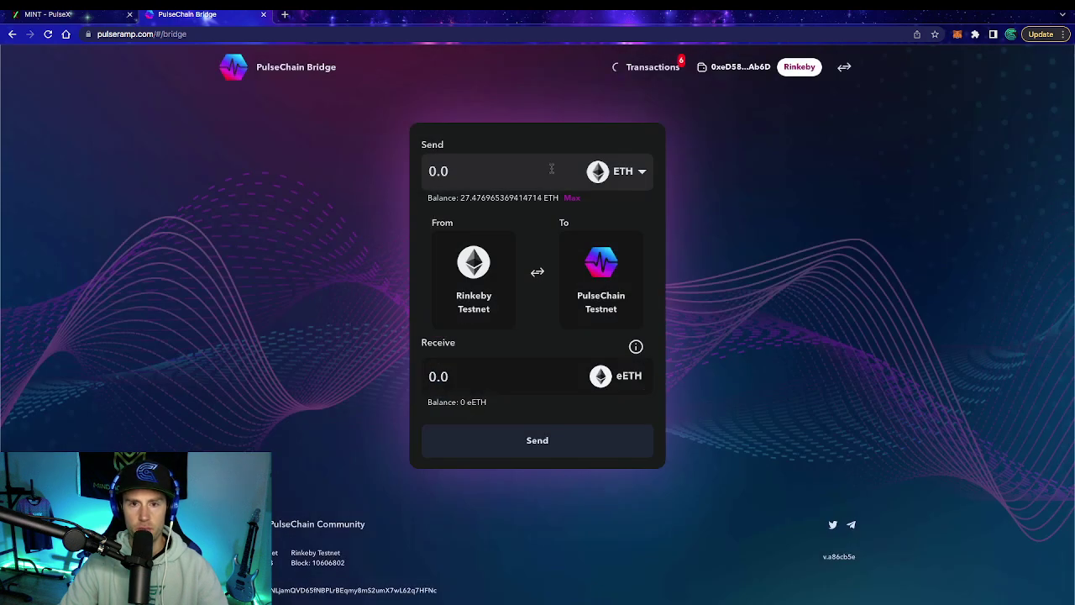
{"action": "left_click", "coordinate": [622, 176]}
{"action": "key", "text": "Escape"}
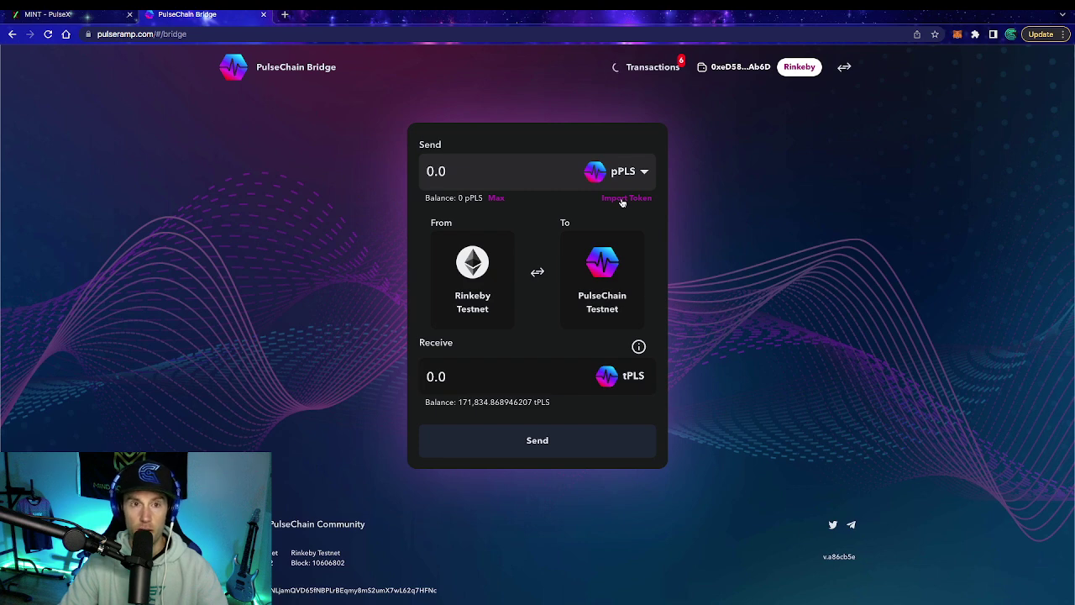
{"action": "left_click", "coordinate": [634, 198]}
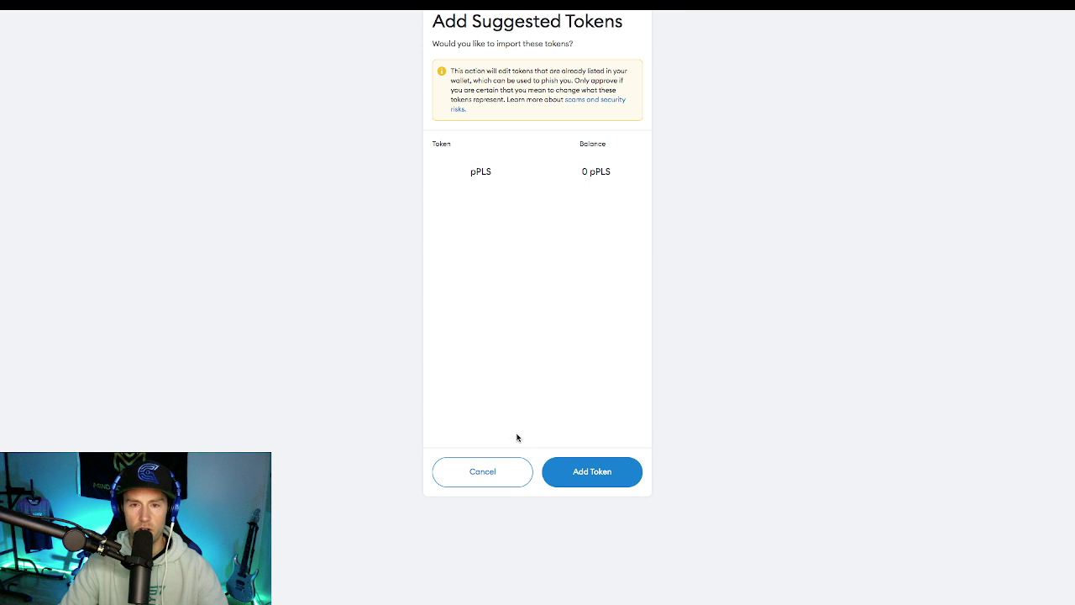
{"action": "left_click", "coordinate": [607, 474]}
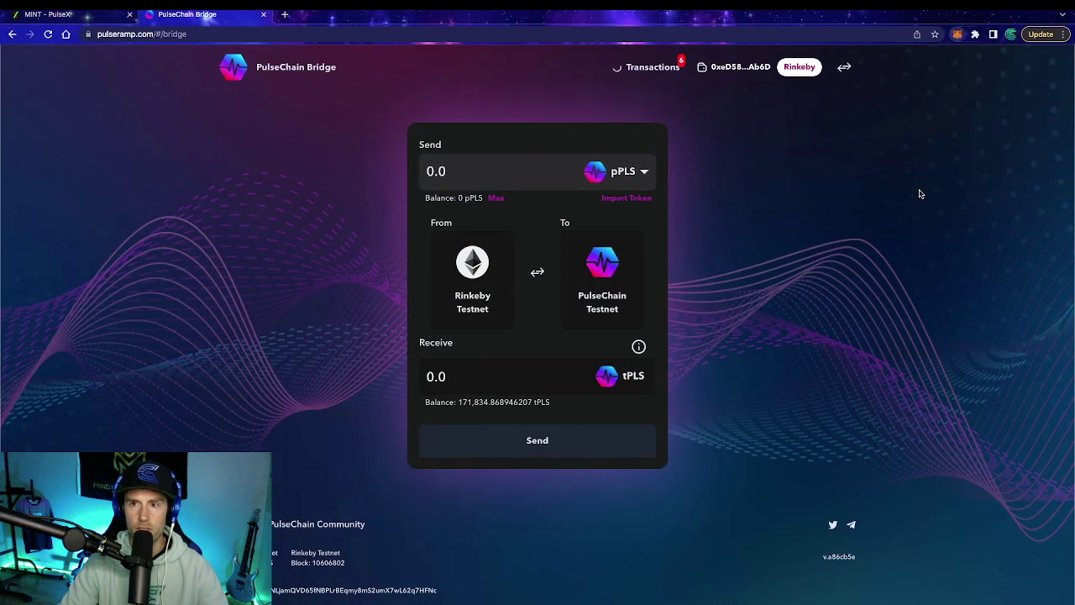
- Check MetaMask's asset list on the Rinkeby Test Network for the imported pPLS token and close the wallet
{"action": "left_click", "coordinate": [956, 34]}
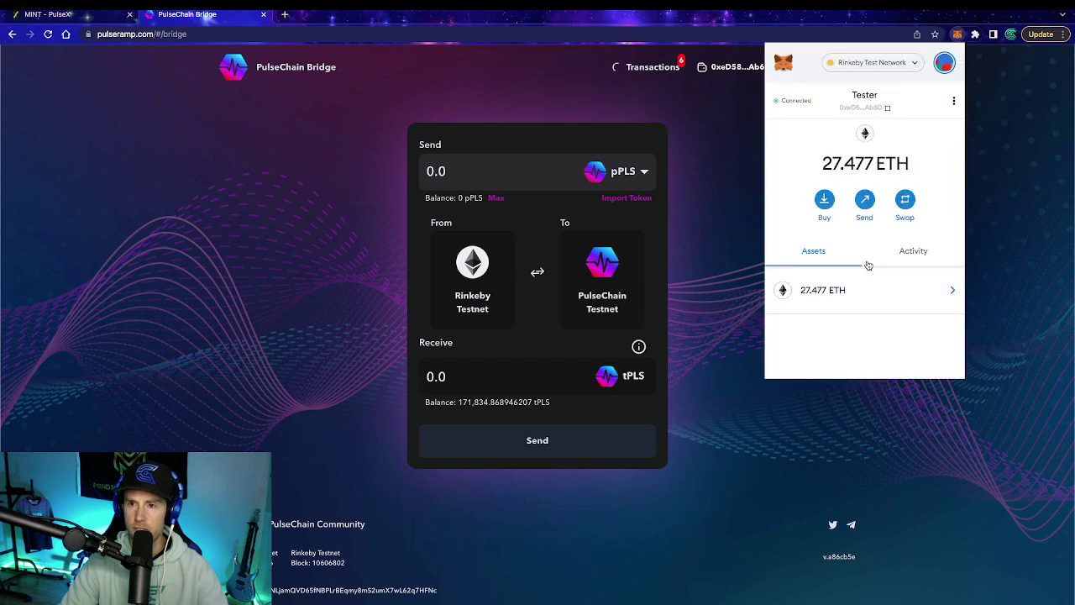
{"action": "scroll", "coordinate": [868, 320], "scroll_direction": "down", "scroll_amount": 1}
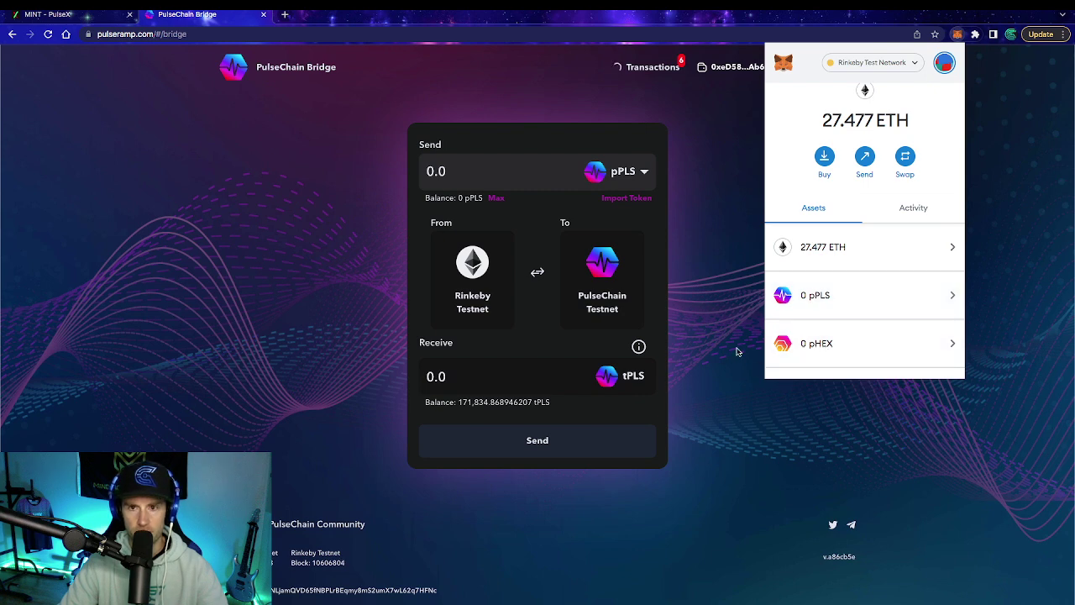
{"action": "left_click", "coordinate": [706, 212]}
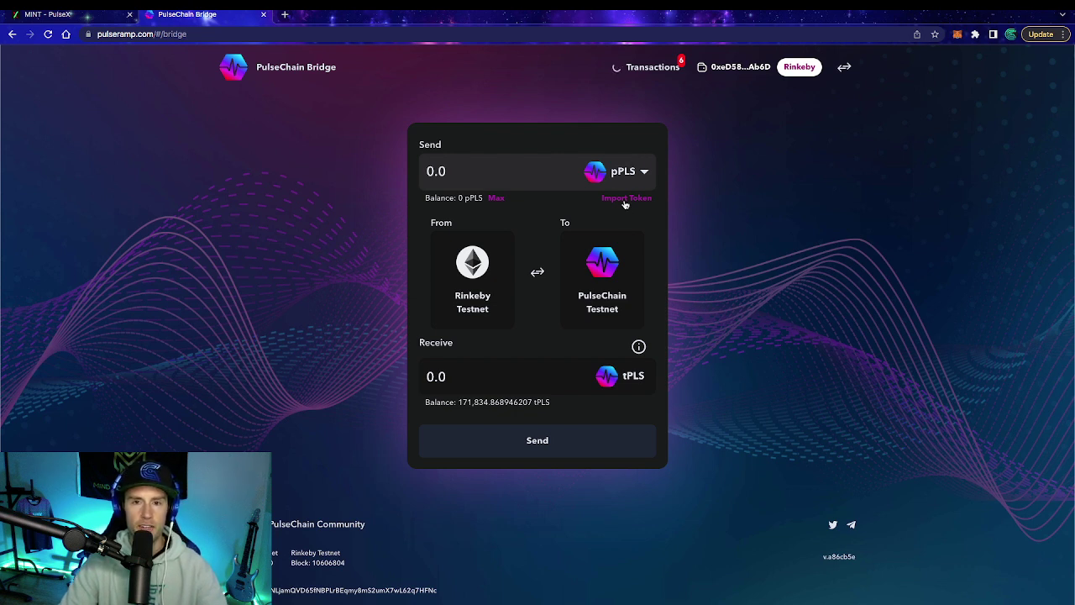
- Revisit Mintra's PulseX token page, return to the PulseChain Bridge and review the assets available to send
{"action": "left_click", "coordinate": [59, 16]}
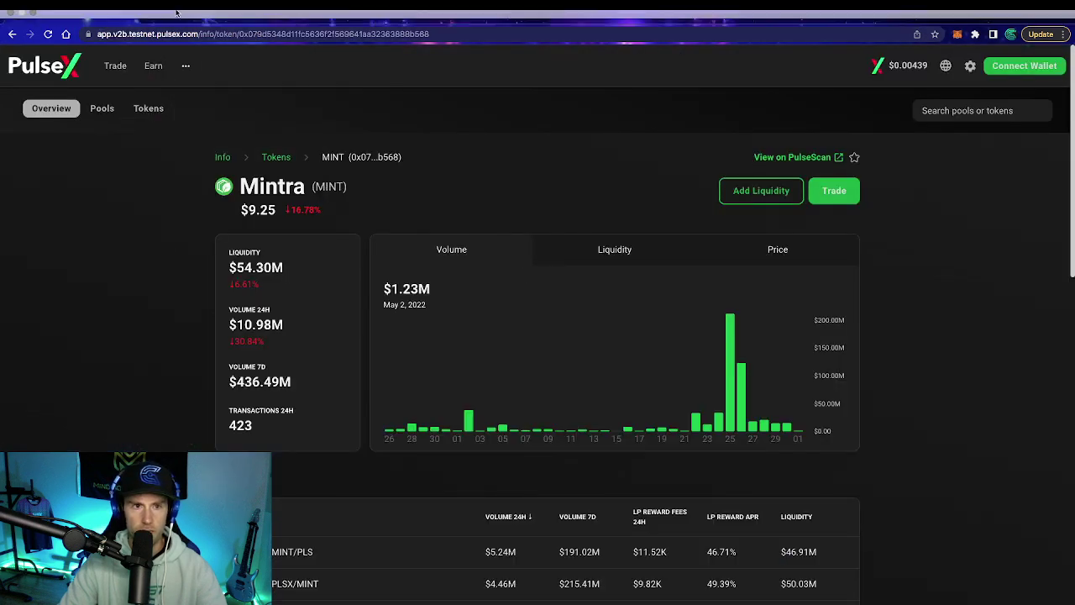
{"action": "left_click", "coordinate": [194, 5]}
{"action": "left_click", "coordinate": [108, 201]}
{"action": "left_click", "coordinate": [189, 14]}
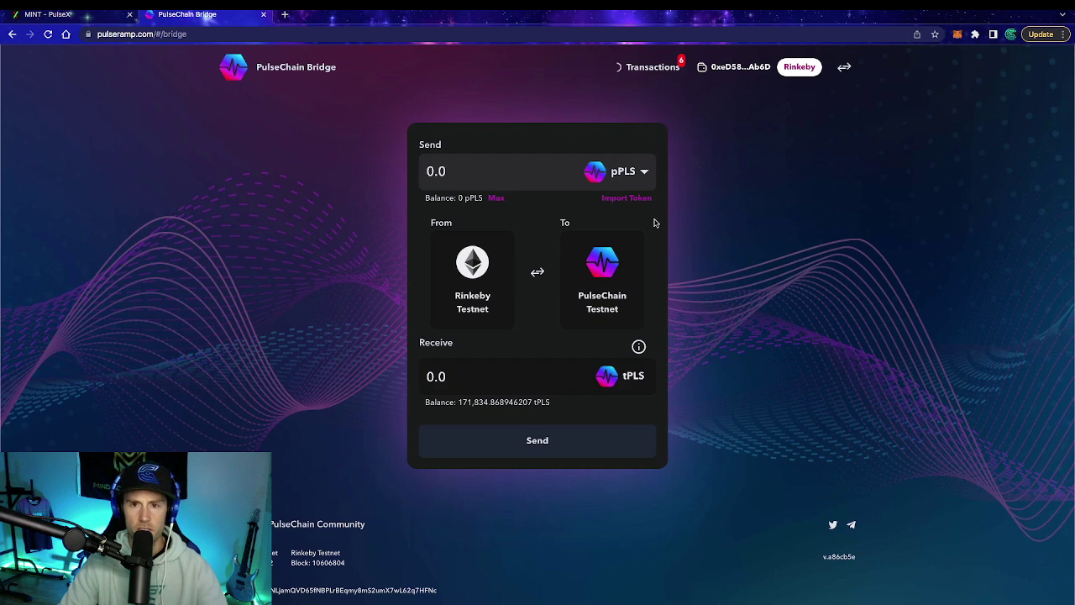
{"action": "left_click", "coordinate": [617, 177]}
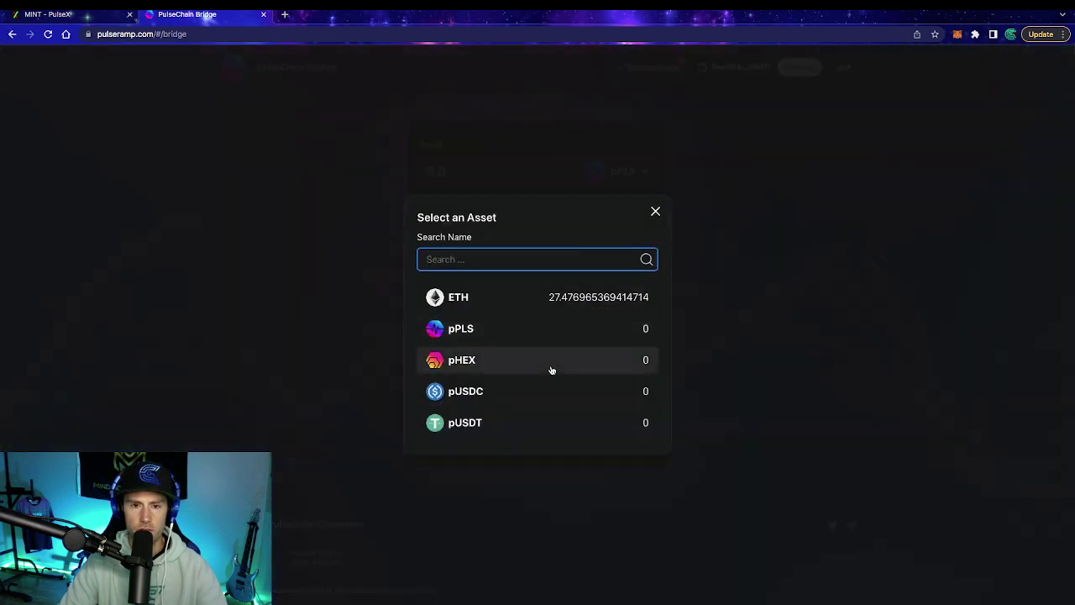
{"action": "key", "text": "Escape"}
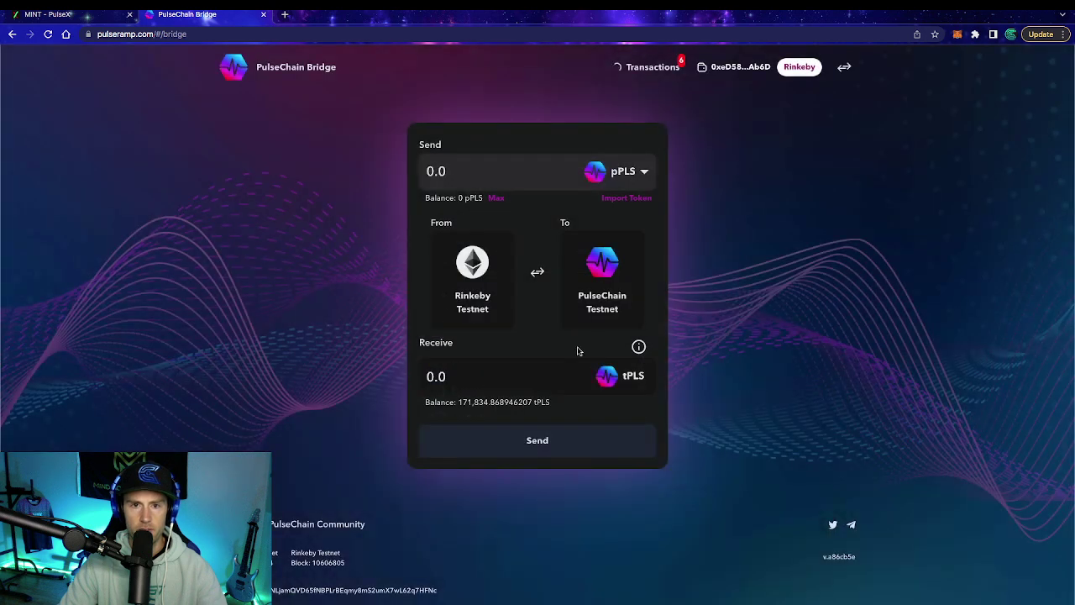